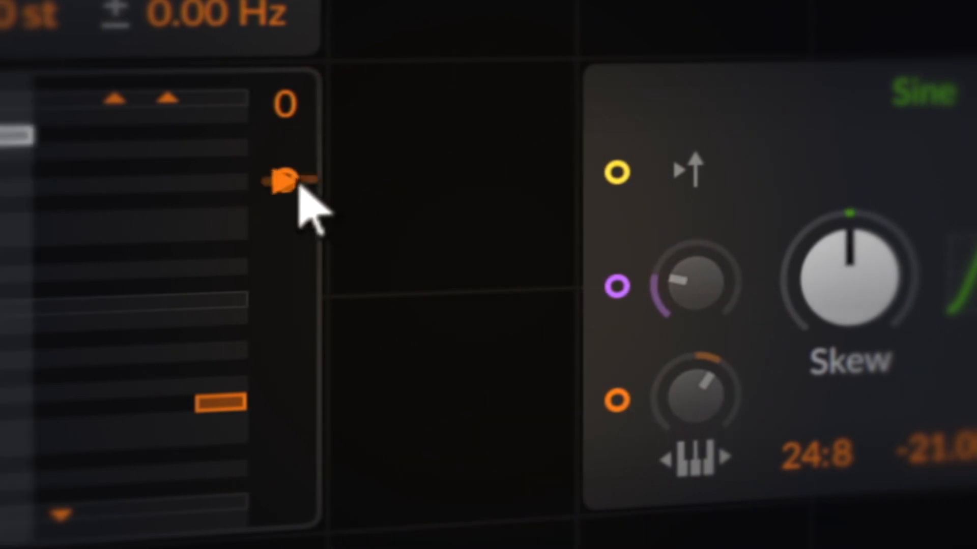
# Patch the sequencer into the Sine's pitch input and the Pulse into its phase and Sinemod inputs, deepening modulation.
pyautogui.moveTo(293, 183); pyautogui.dragTo(629, 404)
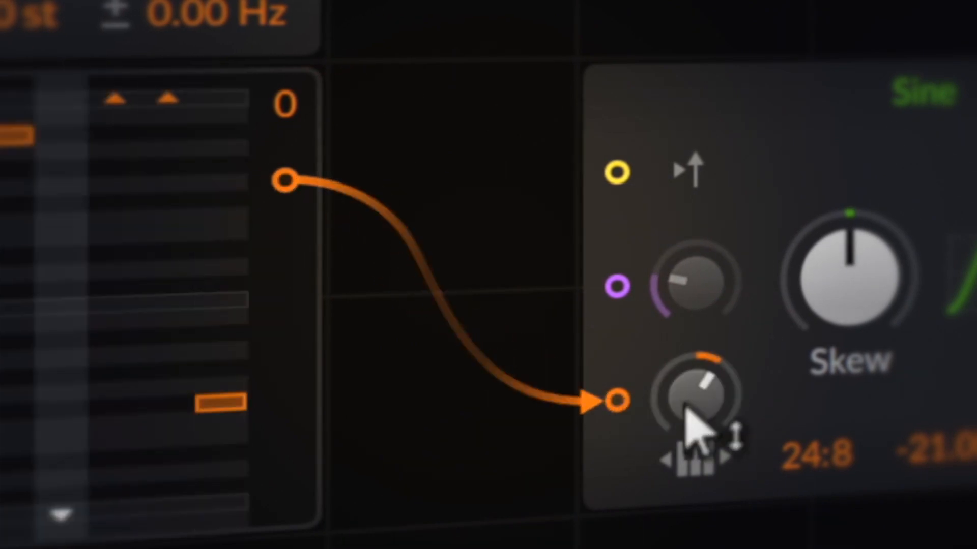
pyautogui.moveTo(687, 417)
pyautogui.mouseDown()
pyautogui.moveTo(688, 394)
pyautogui.moveTo(693, 425)
pyautogui.mouseUp()
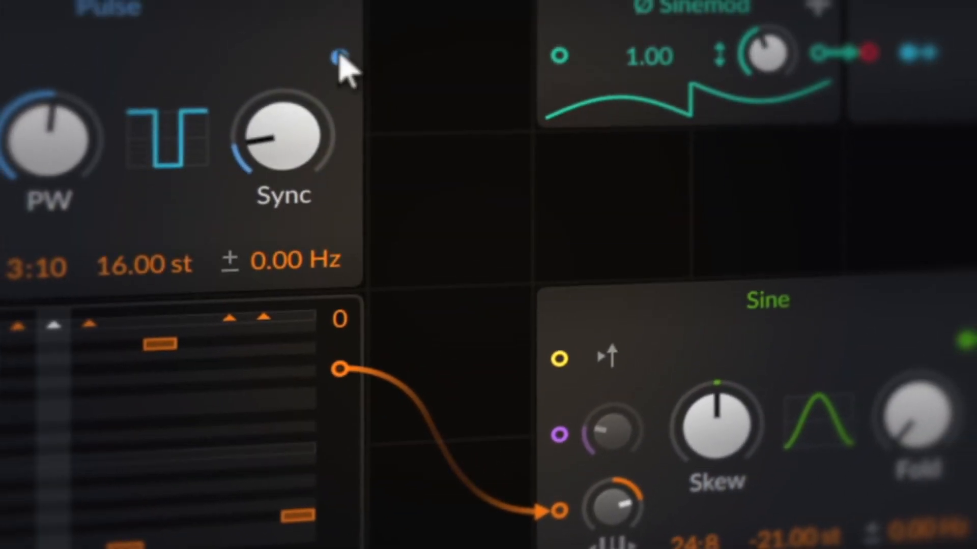
pyautogui.moveTo(325, 0); pyautogui.dragTo(568, 398)
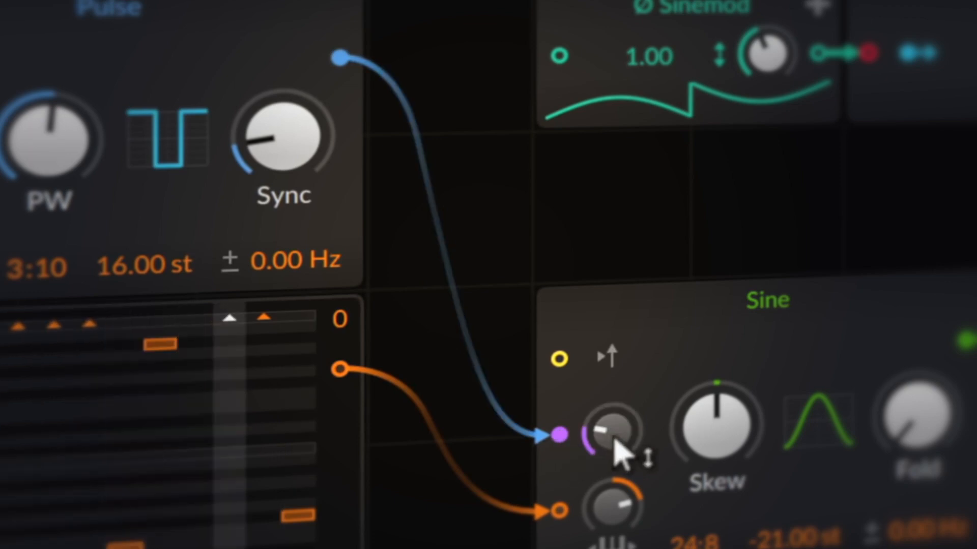
pyautogui.moveTo(615, 435); pyautogui.dragTo(615, 407)
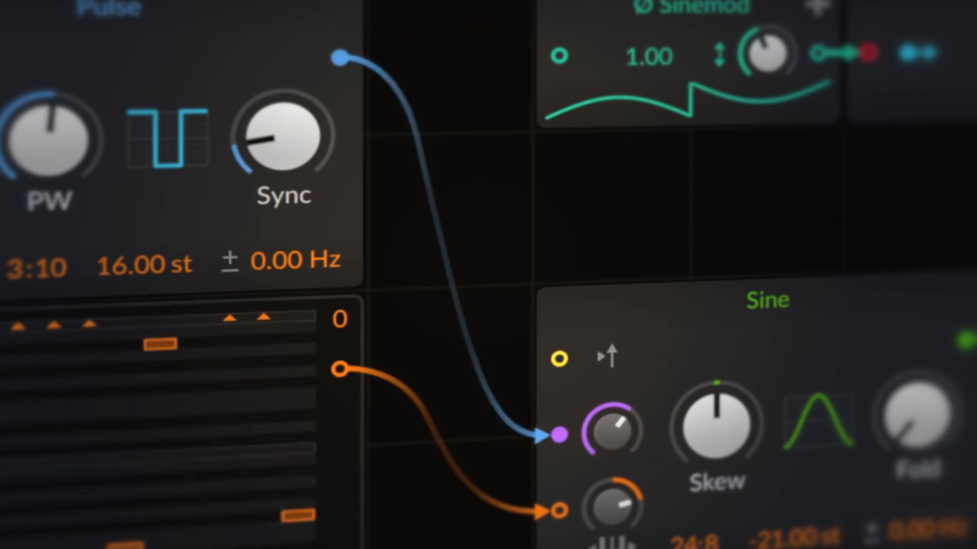
pyautogui.moveTo(339, 370); pyautogui.dragTo(559, 57)
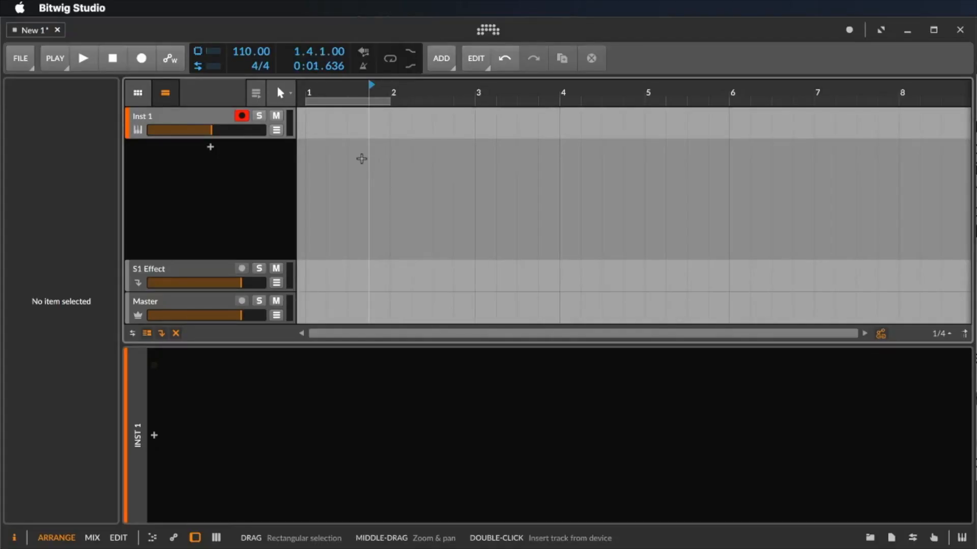
# Select the Inst 1 track and open the device browser for its chain.
pyautogui.click(211, 127)
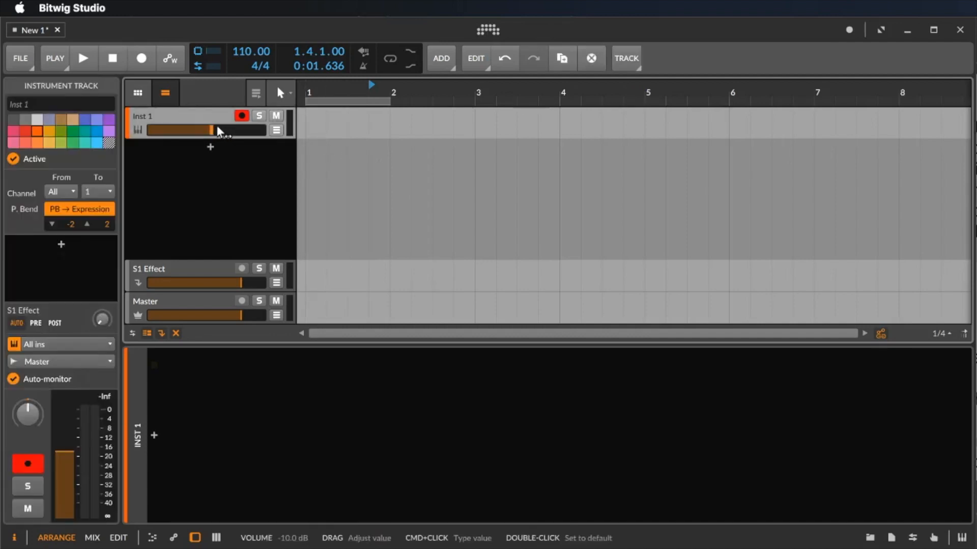
pyautogui.click(448, 64)
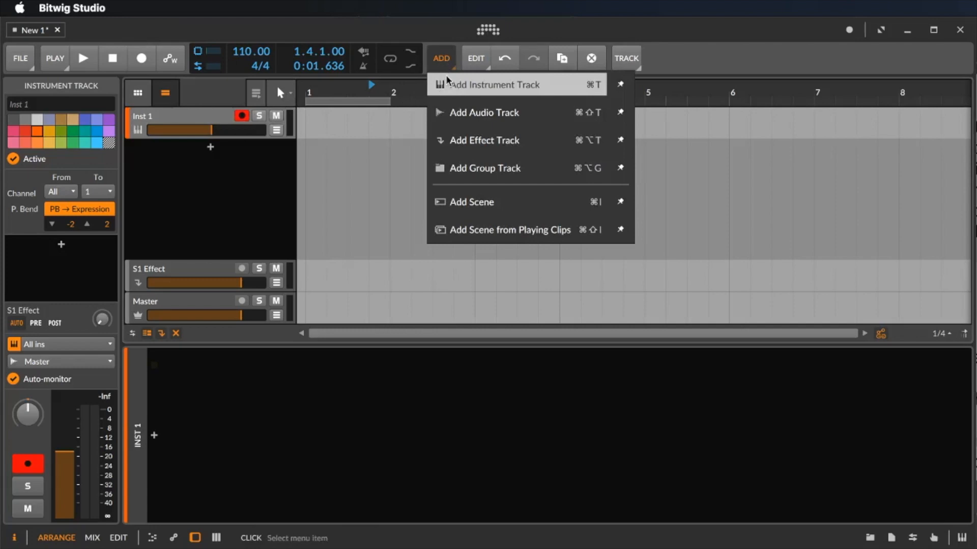
pyautogui.click(448, 61)
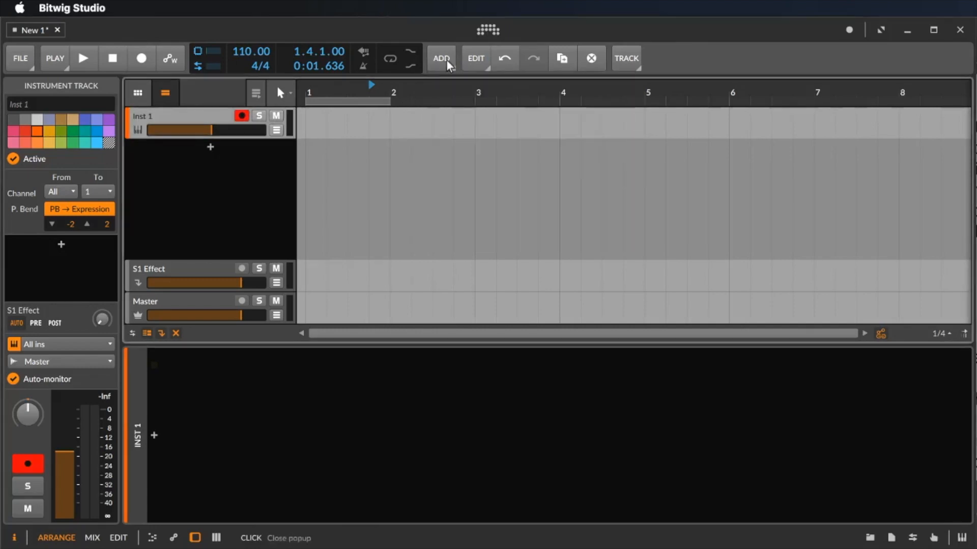
pyautogui.click(154, 437)
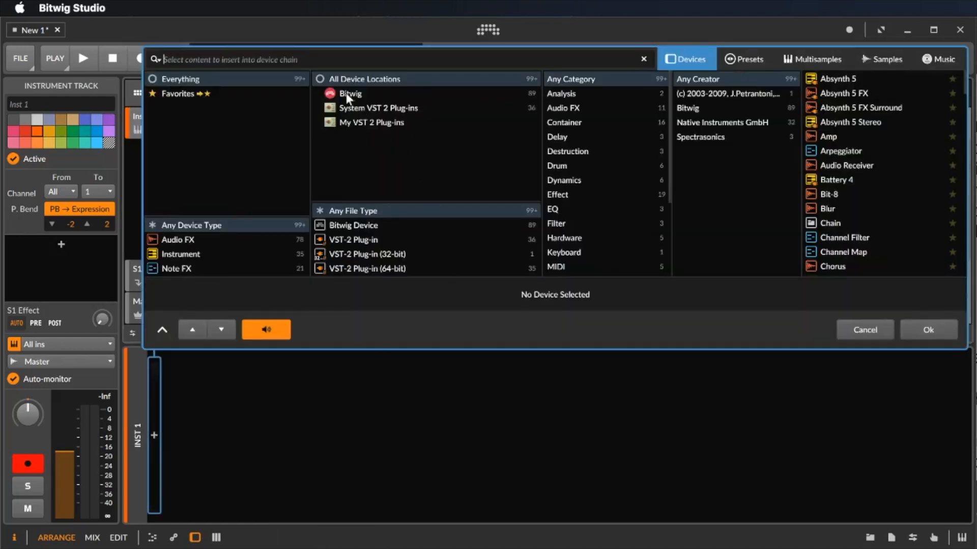
# Search Bitwig's devices for 'gr' and insert Poly Grid on the instrument track.
pyautogui.click(364, 92)
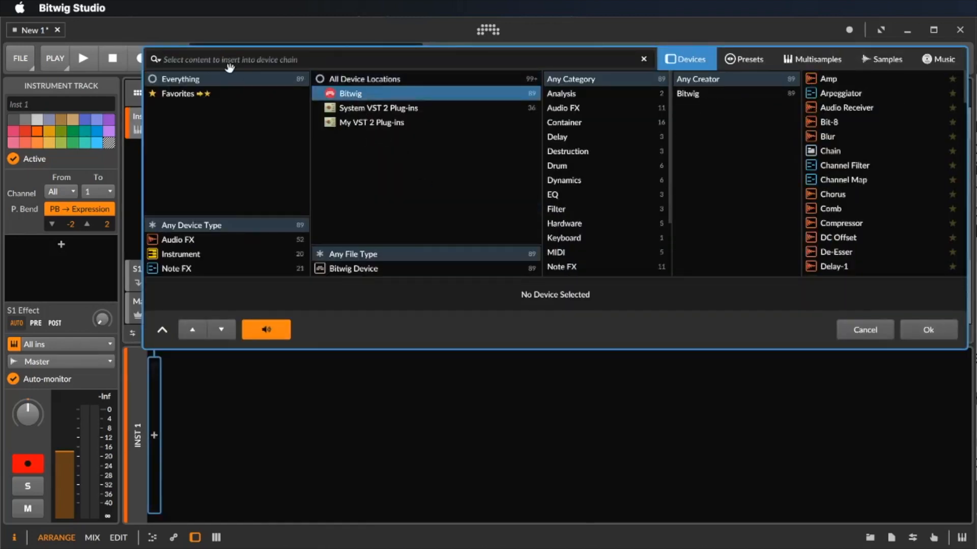
pyautogui.write('grid')
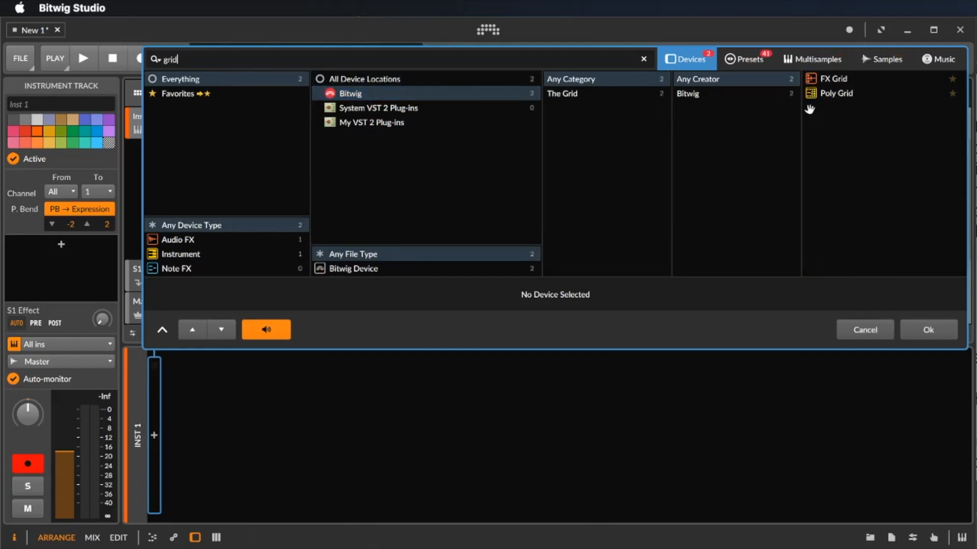
pyautogui.click(837, 93)
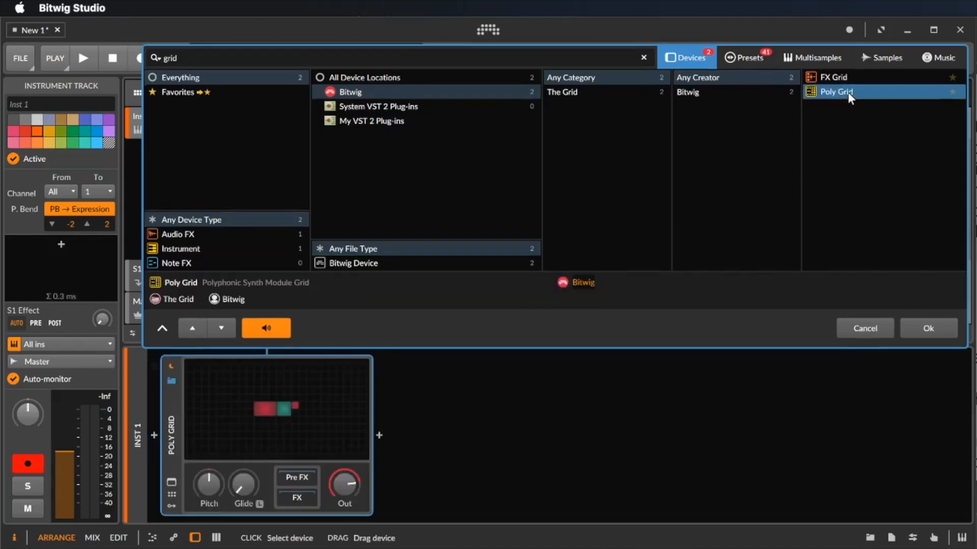
pyautogui.click(928, 329)
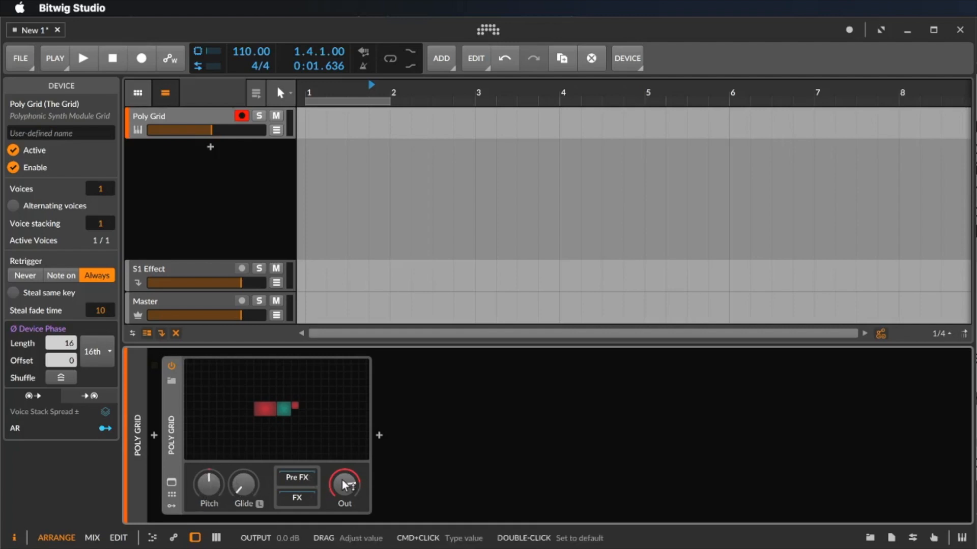
# Open the Poly Grid editor at full height, select the Triangle oscillator and audition the patch.
pyautogui.click(307, 398)
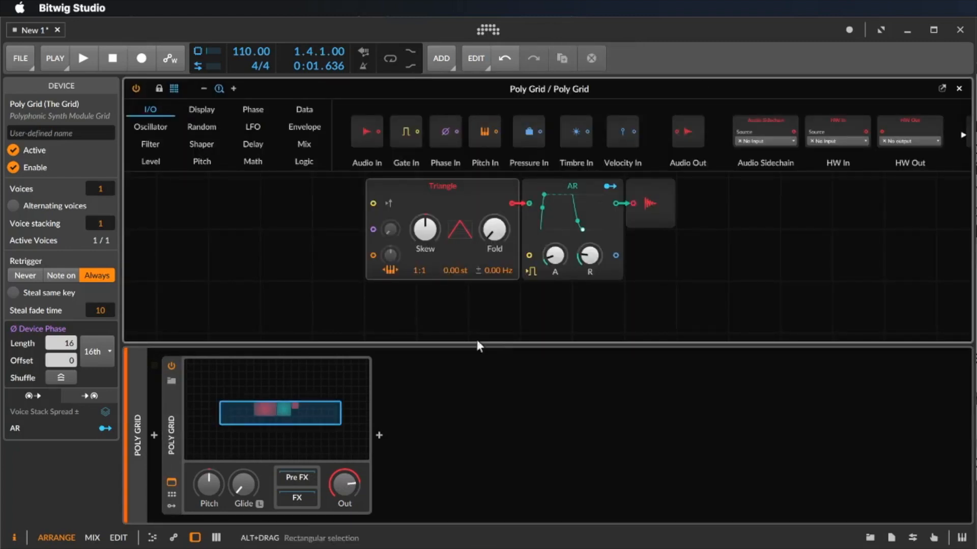
pyautogui.moveTo(511, 345); pyautogui.dragTo(505, 523)
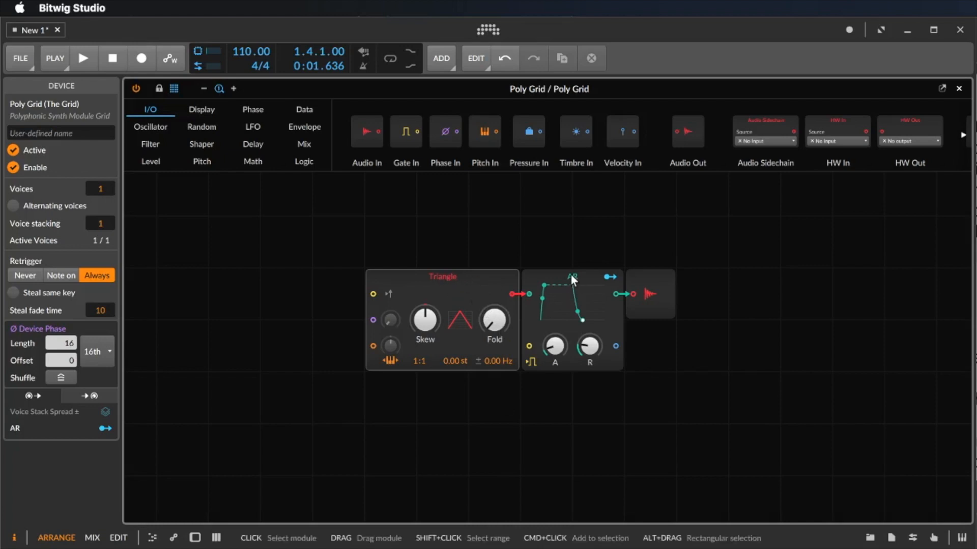
pyautogui.click(464, 290)
pyautogui.press('space')
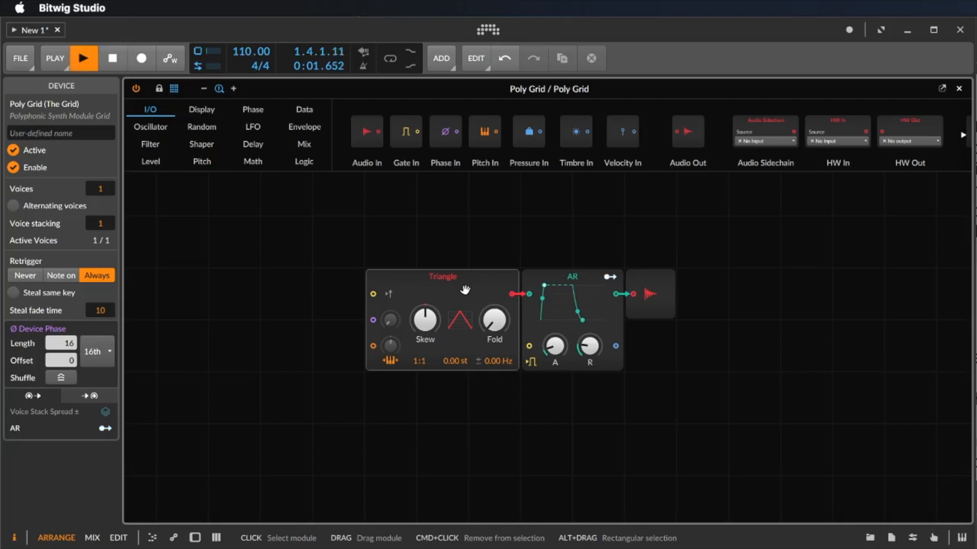
pyautogui.press('space')
# Adjust the Triangle's Skew and raise Fold to about +14.16 st while listening.
pyautogui.press('space')
pyautogui.moveTo(430, 322)
pyautogui.mouseDown()
pyautogui.moveTo(430, 305)
pyautogui.moveTo(431, 346)
pyautogui.moveTo(431, 331)
pyautogui.mouseUp()
pyautogui.press('space')
pyautogui.press('space')
pyautogui.moveTo(494, 320)
pyautogui.mouseDown()
pyautogui.moveTo(494, 299)
pyautogui.moveTo(491, 313)
pyautogui.mouseUp()
pyautogui.click(425, 319)
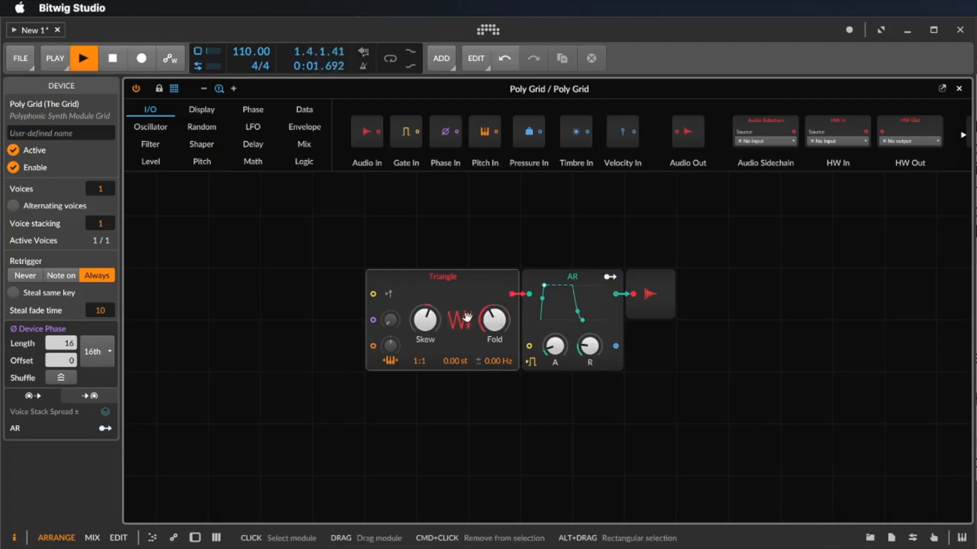
pyautogui.press('space')
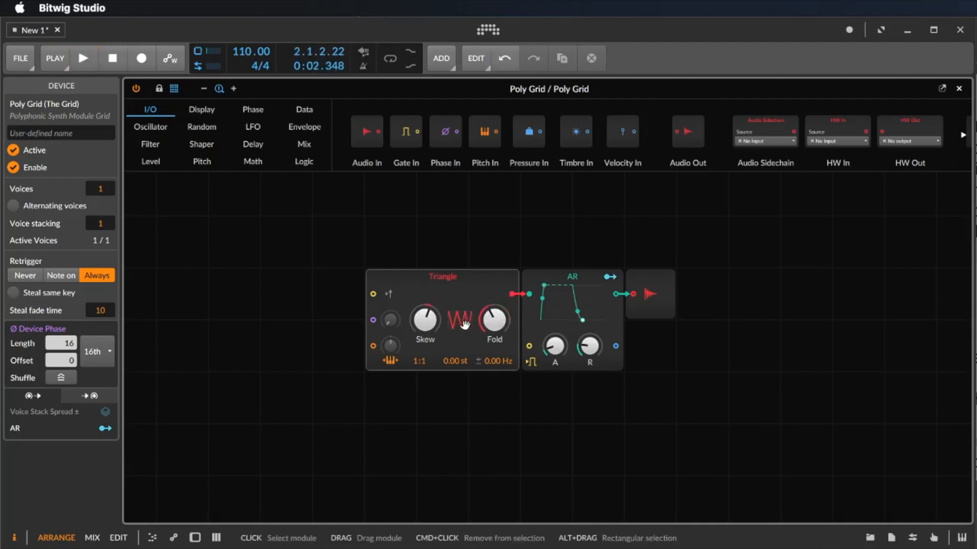
# Try slow and instant attacks on the AR envelope, then reset Attack to 1.00 ms.
pyautogui.click(573, 279)
pyautogui.moveTo(555, 343); pyautogui.dragTo(555, 310)
pyautogui.press('space')
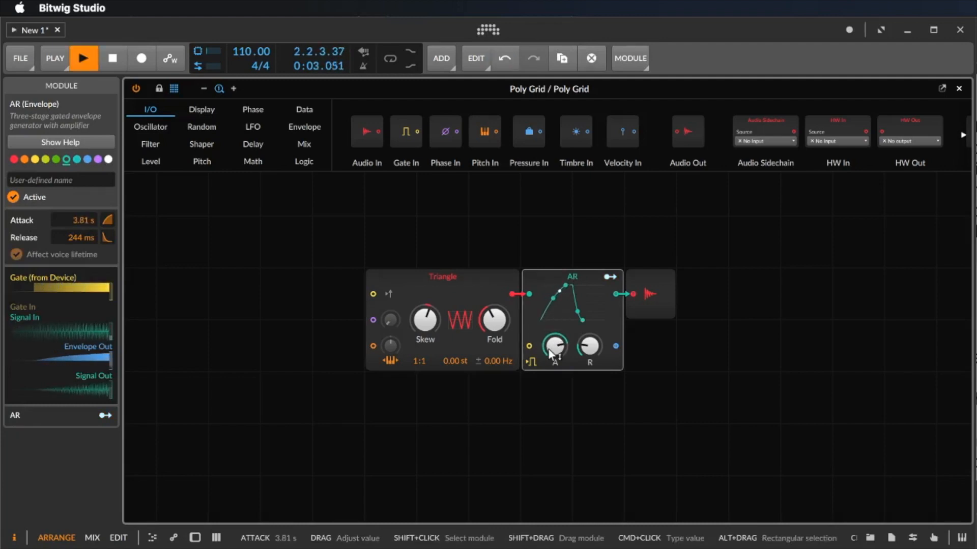
pyautogui.moveTo(551, 355); pyautogui.dragTo(550, 386)
pyautogui.press('space')
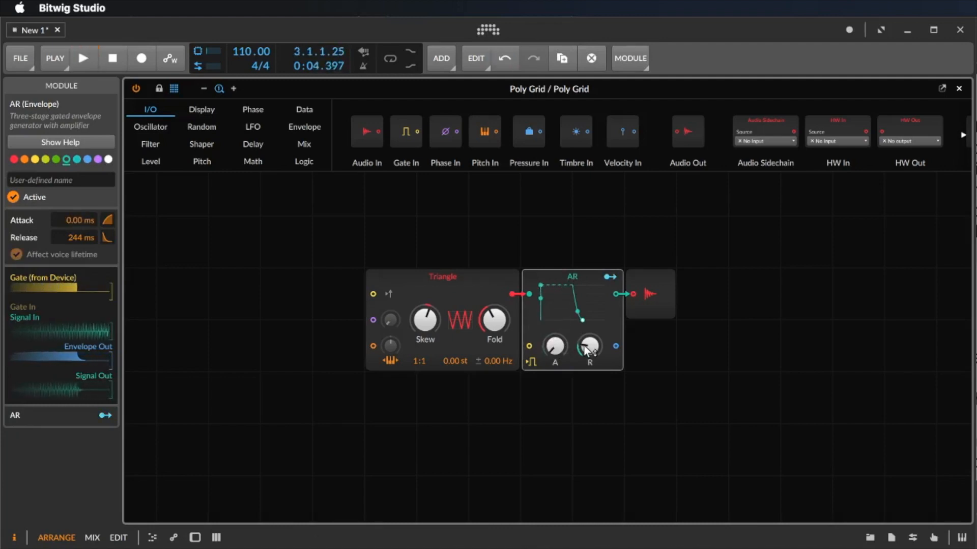
pyautogui.doubleClick(555, 346)
# Lengthen the AR Release to 3.16 s and audition the long tail.
pyautogui.moveTo(590, 346); pyautogui.dragTo(590, 316)
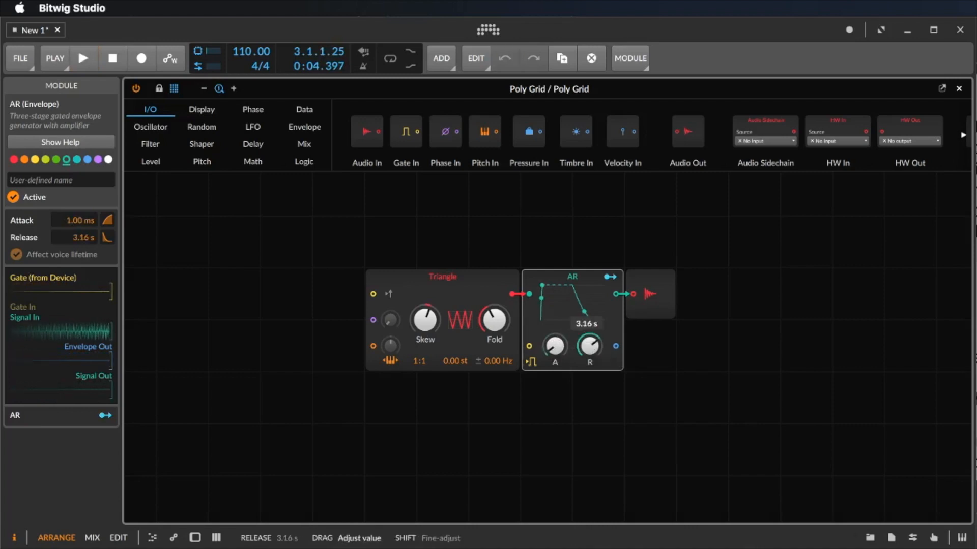
pyautogui.press('space')
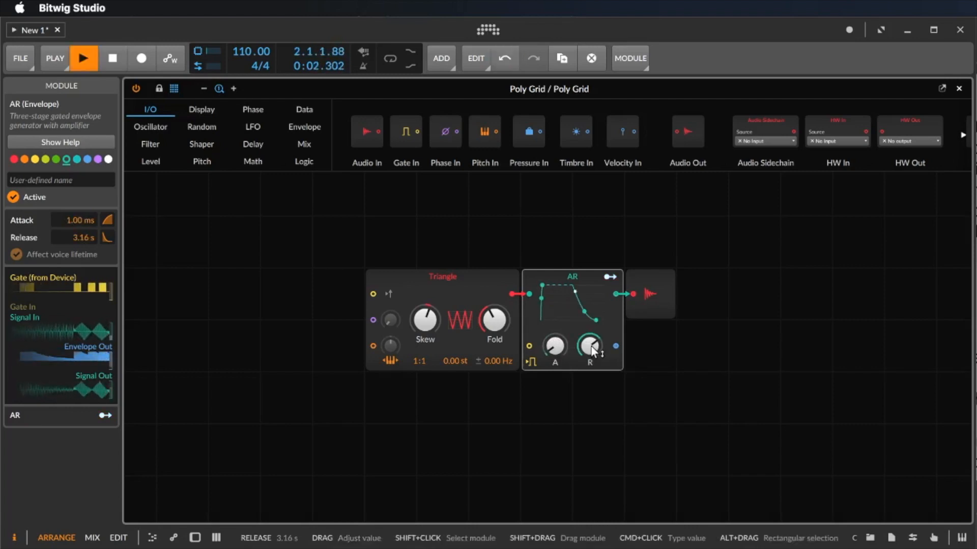
pyautogui.press('space')
pyautogui.click(443, 285)
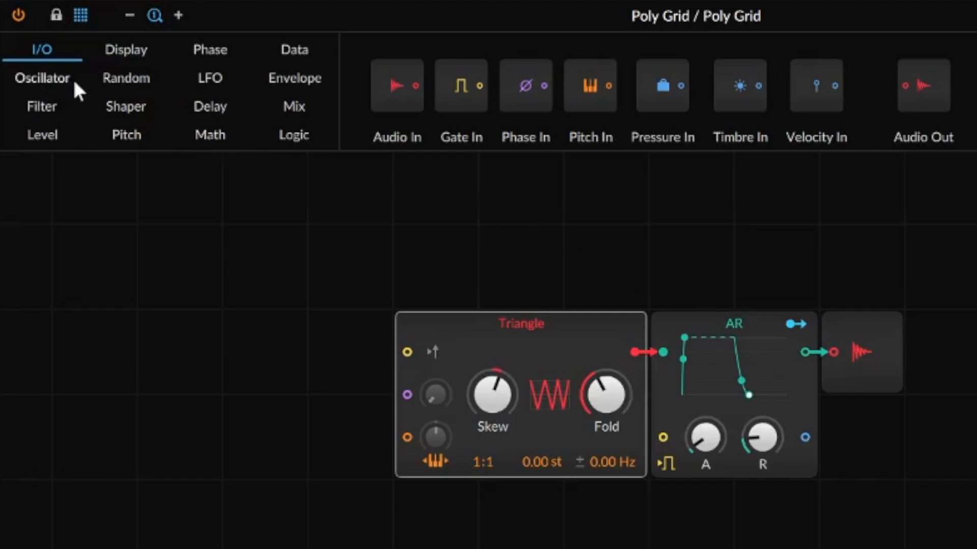
# Browse the Oscillator, Level, Display, Random and LFO module categories, ending on the Filter list.
pyautogui.click(43, 77)
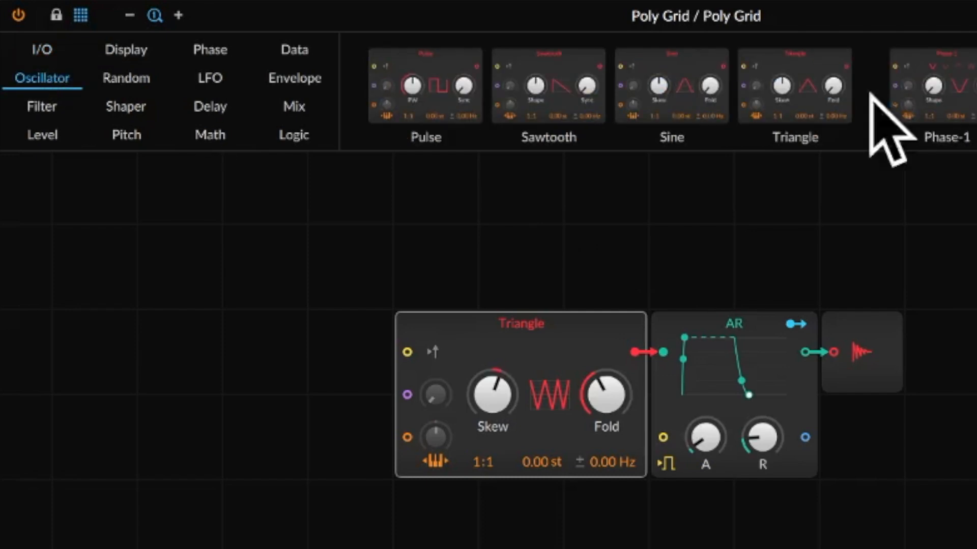
pyautogui.click(46, 108)
pyautogui.click(48, 134)
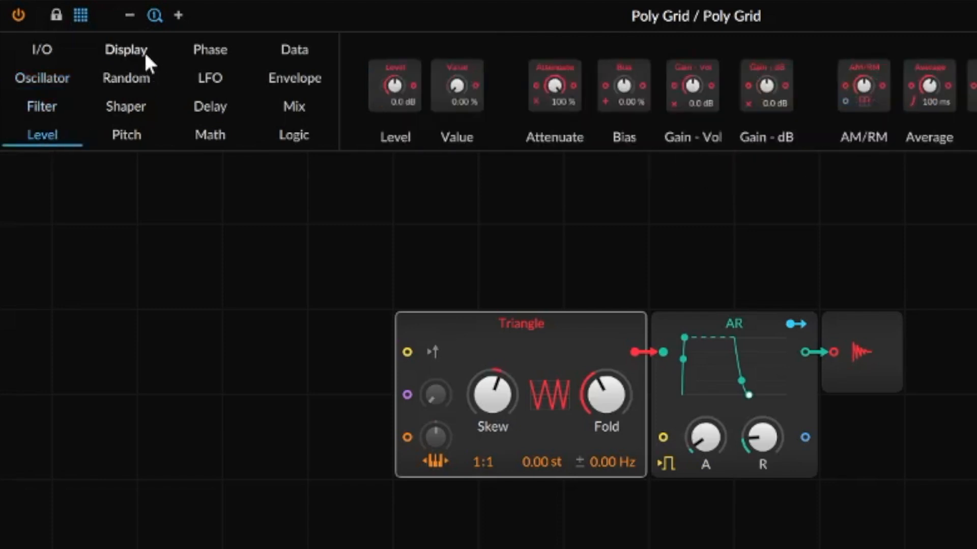
pyautogui.click(135, 44)
pyautogui.click(139, 76)
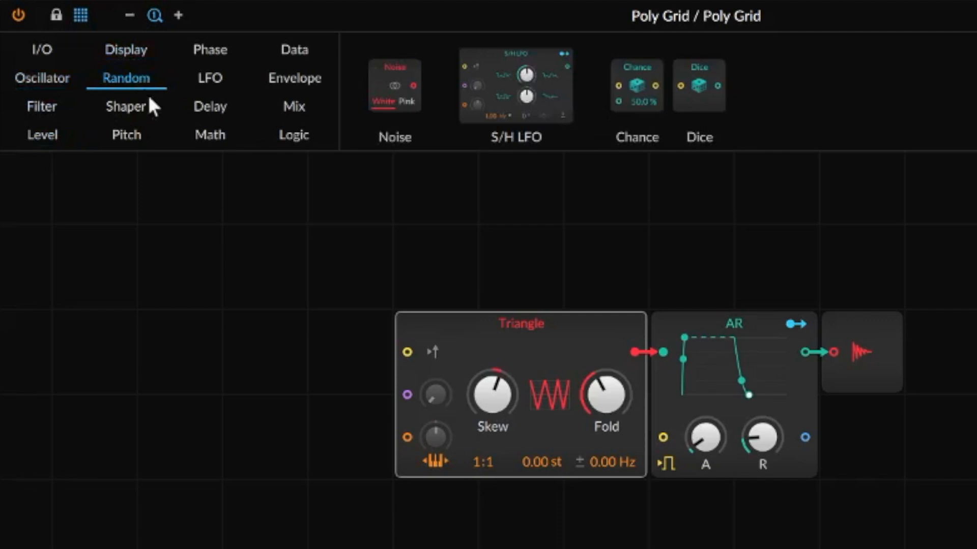
pyautogui.click(209, 81)
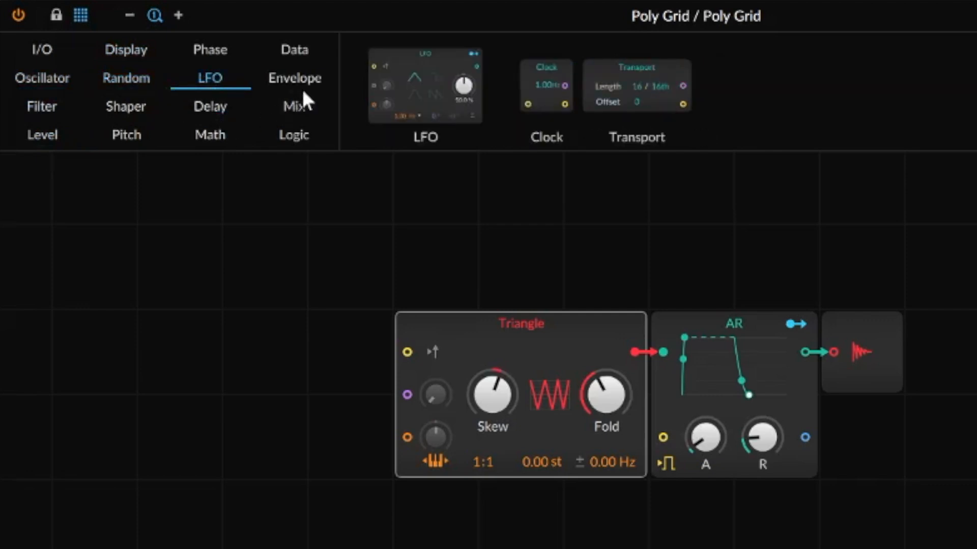
pyautogui.click(40, 107)
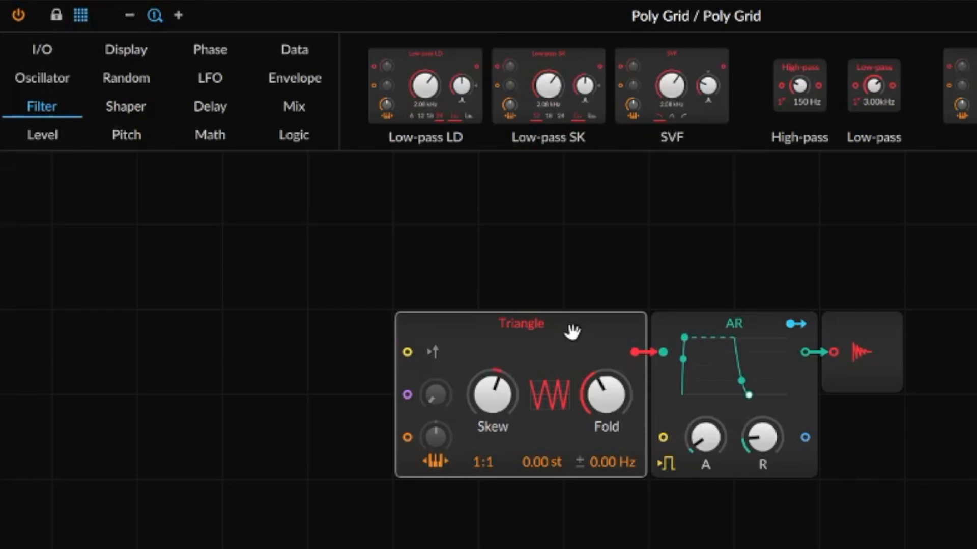
# Wire an SVF filter between Triangle and AR, sweep its cutoff, then delete it.
pyautogui.moveTo(572, 332); pyautogui.dragTo(266, 331)
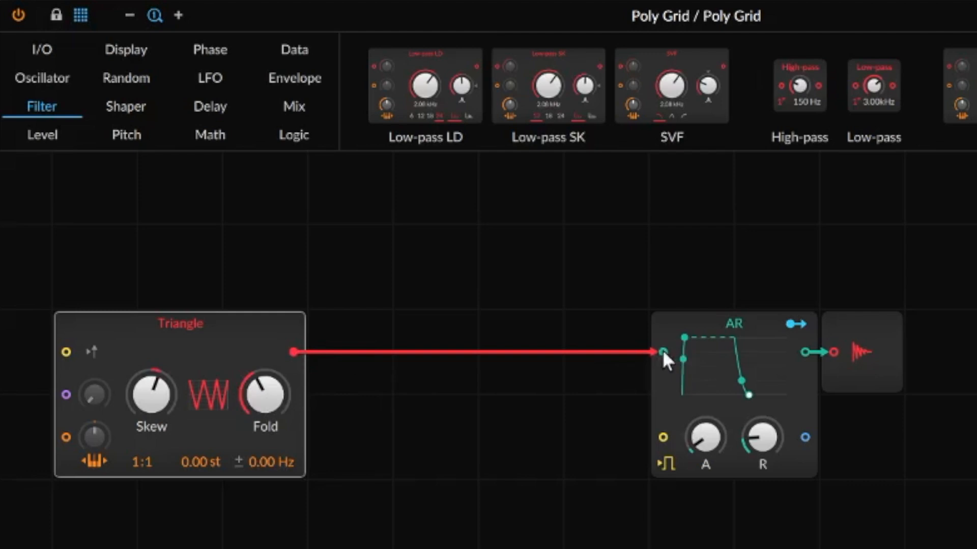
pyautogui.moveTo(662, 351); pyautogui.dragTo(531, 229)
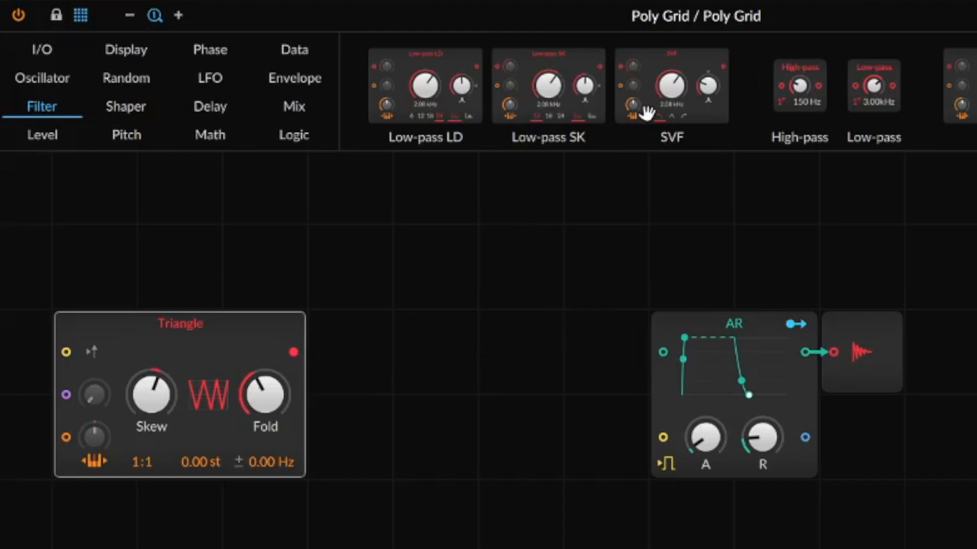
pyautogui.moveTo(667, 87); pyautogui.dragTo(404, 484)
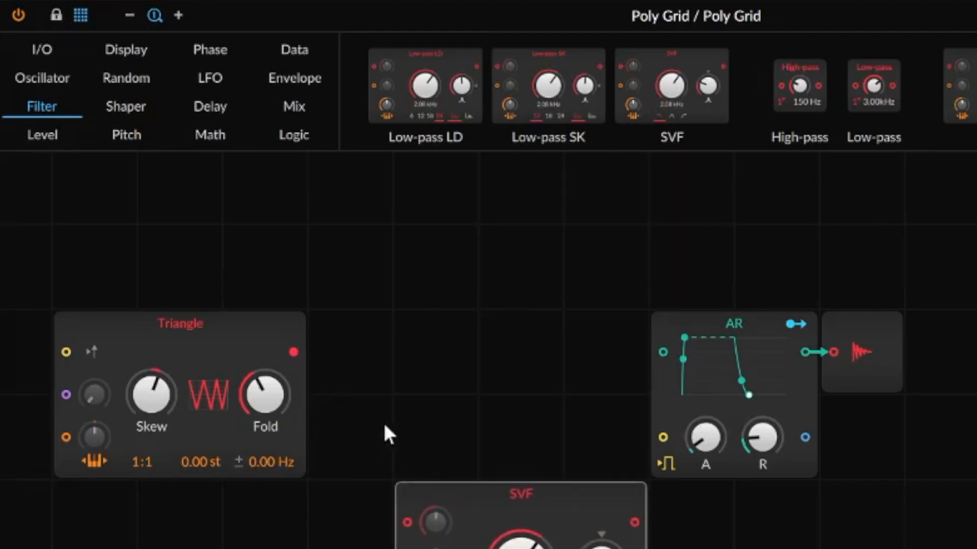
pyautogui.moveTo(293, 351); pyautogui.dragTo(407, 522)
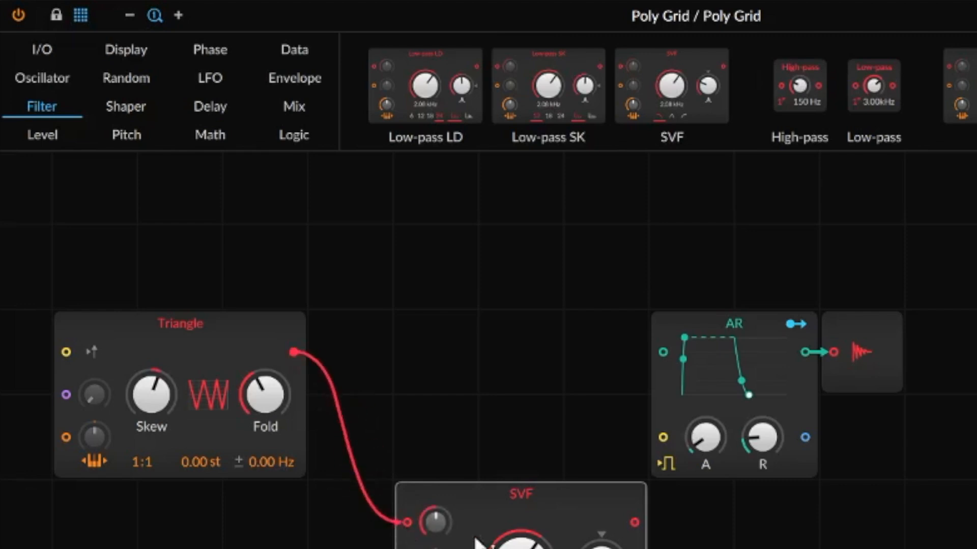
pyautogui.moveTo(634, 521); pyautogui.dragTo(664, 353)
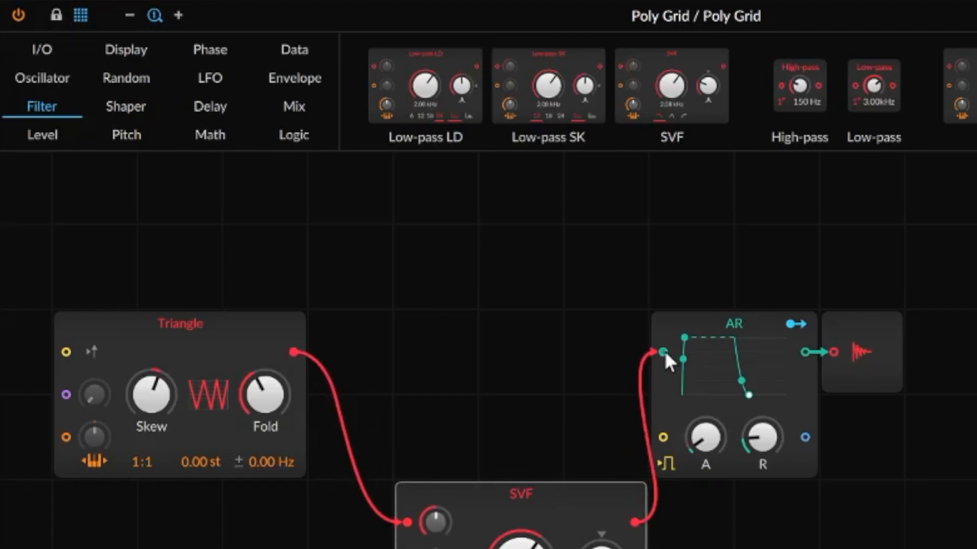
pyautogui.moveTo(520, 544); pyautogui.dragTo(520, 548)
pyautogui.press('Delete')
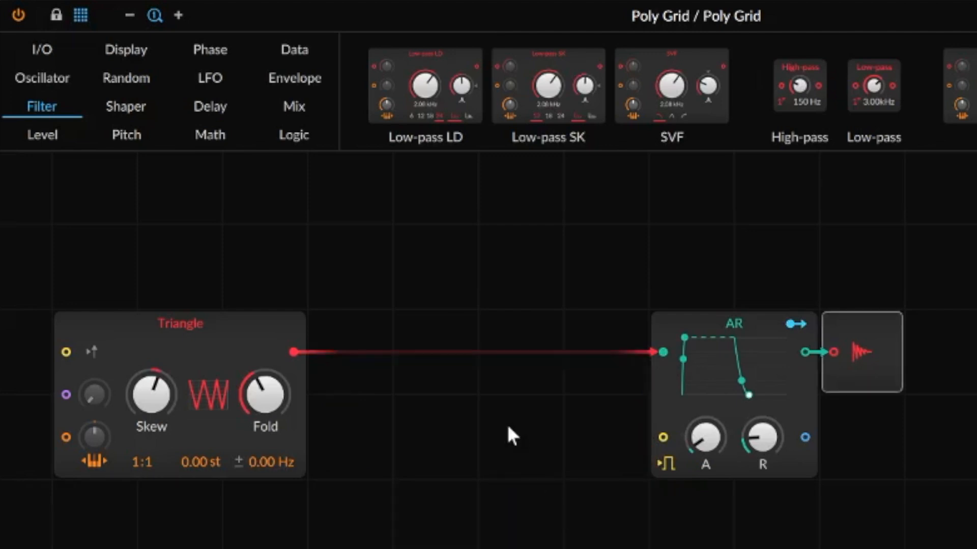
# Move the Triangle back beside AR and drop an SVF inline between them.
pyautogui.moveTo(169, 323); pyautogui.dragTo(510, 323)
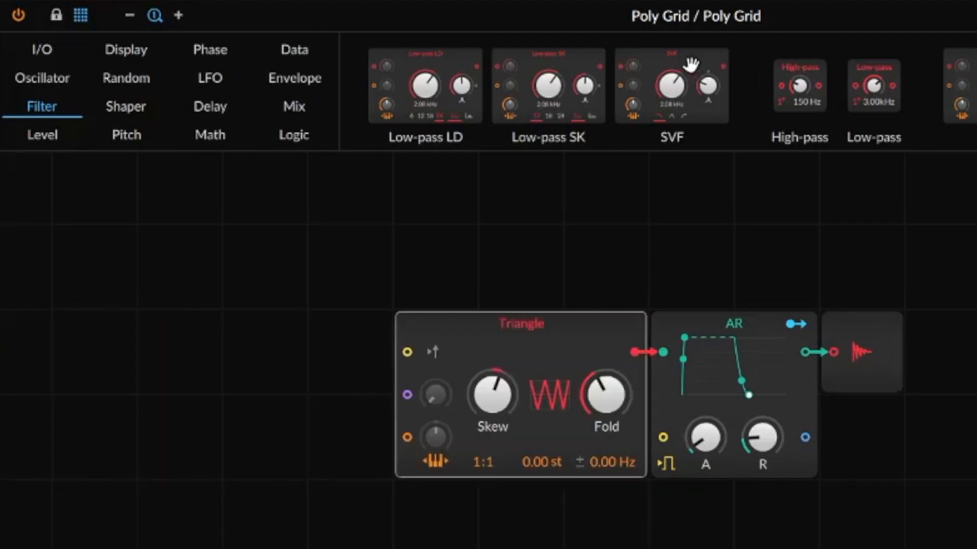
pyautogui.moveTo(683, 55); pyautogui.dragTo(635, 350)
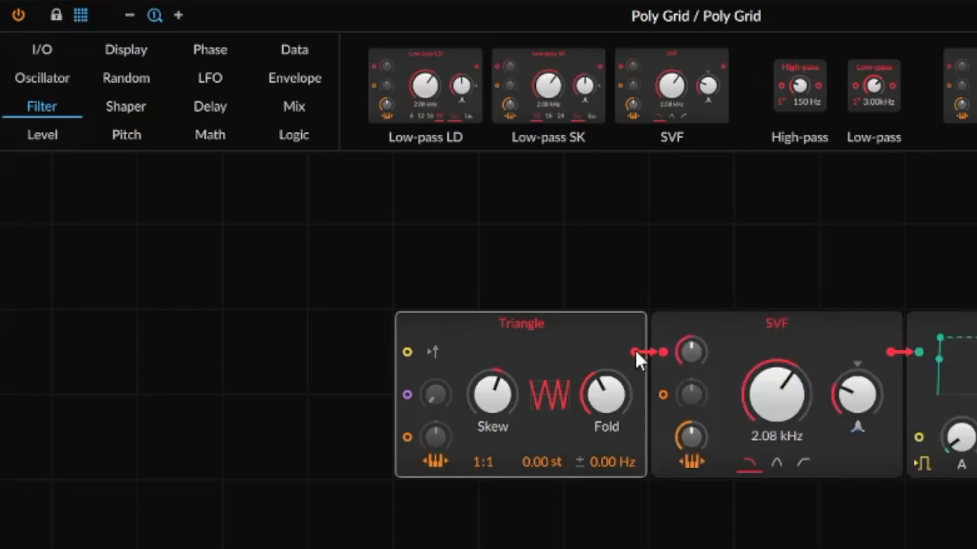
pyautogui.scroll(-1, 615, 354)
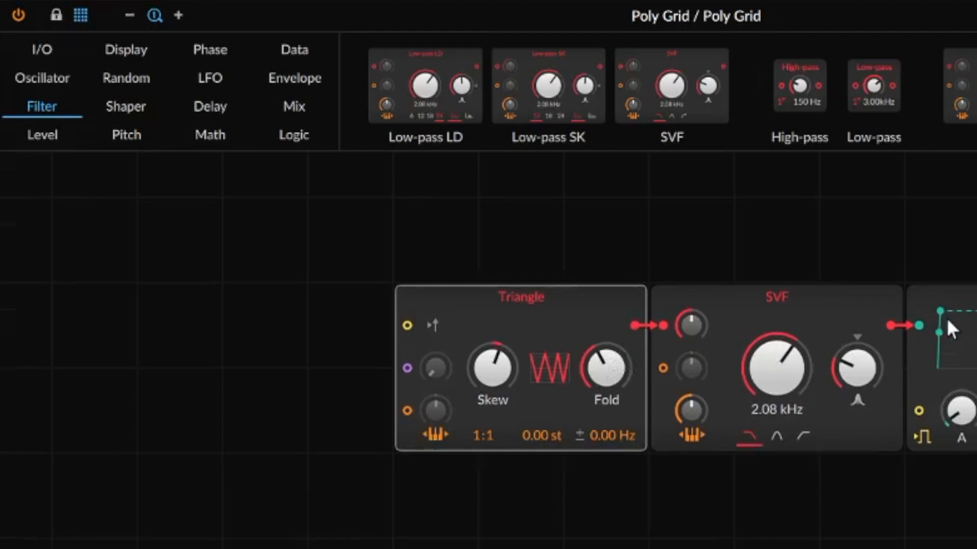
# Sweep the SVF cutoff and raise its resonance, settling the cutoff near 373 Hz.
pyautogui.moveTo(762, 360); pyautogui.dragTo(785, 371)
pyautogui.moveTo(781, 360); pyautogui.dragTo(785, 351)
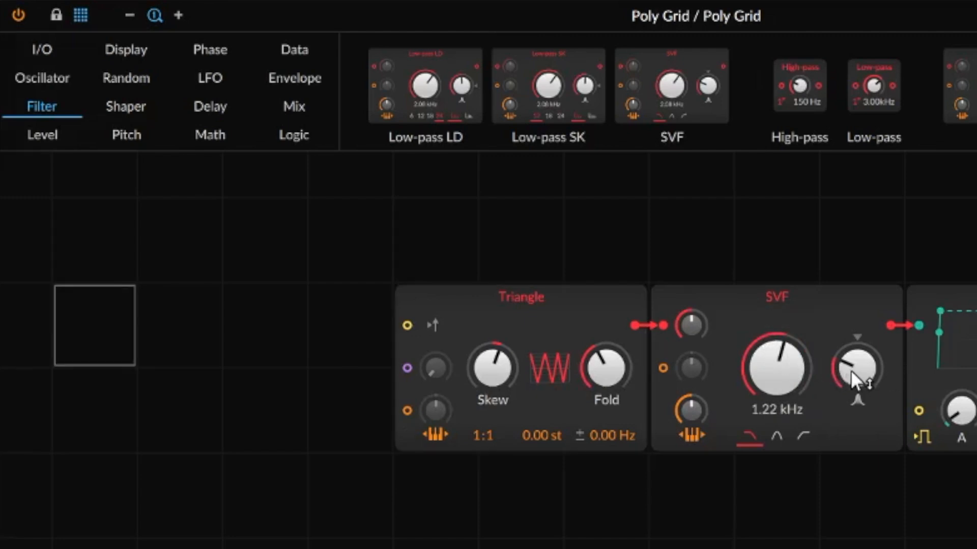
pyautogui.moveTo(851, 370); pyautogui.dragTo(841, 377)
pyautogui.moveTo(776, 366); pyautogui.dragTo(776, 366)
pyautogui.moveTo(842, 379); pyautogui.dragTo(777, 372)
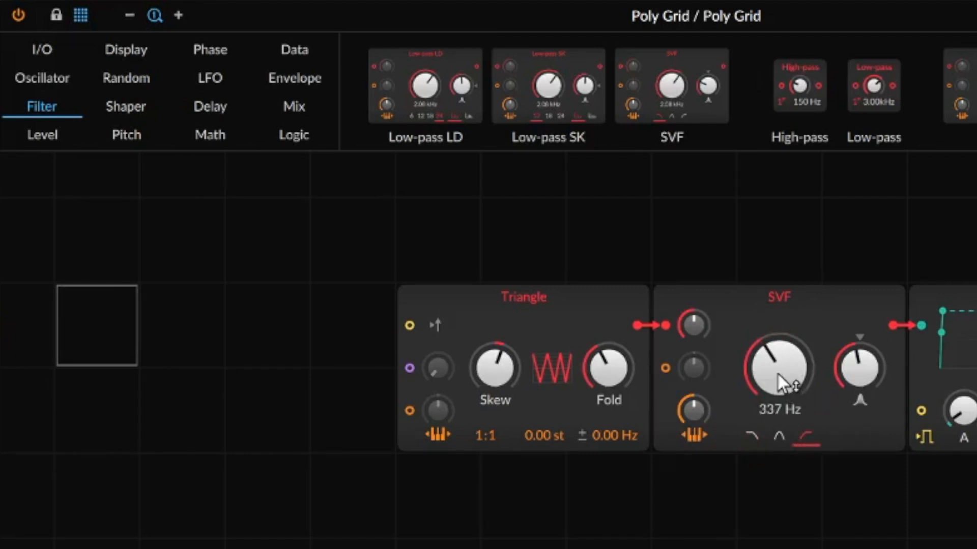
pyautogui.moveTo(777, 372); pyautogui.dragTo(766, 404)
pyautogui.scroll(-1, 775, 443)
pyautogui.moveTo(771, 368); pyautogui.dragTo(771, 391)
pyautogui.scroll(-3, 771, 367)
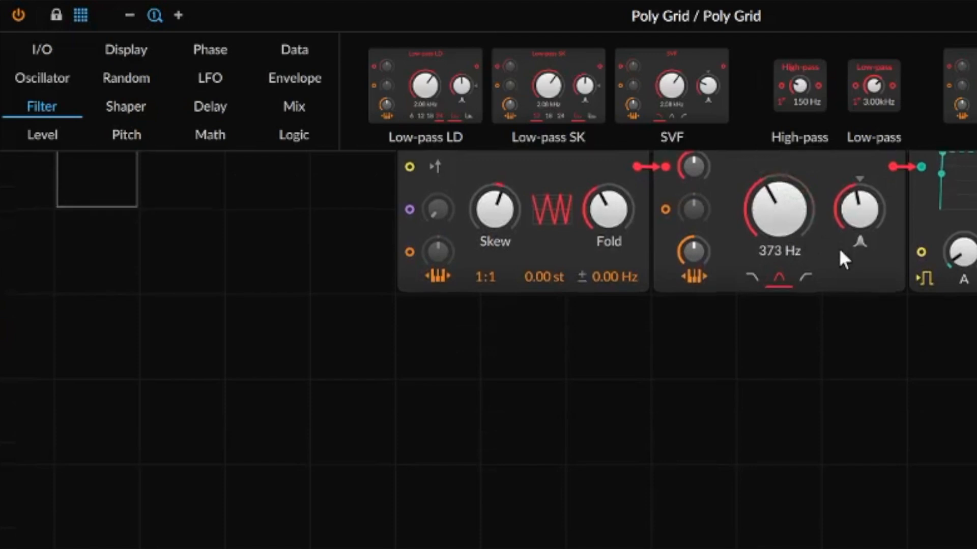
pyautogui.scroll(5, 837, 247)
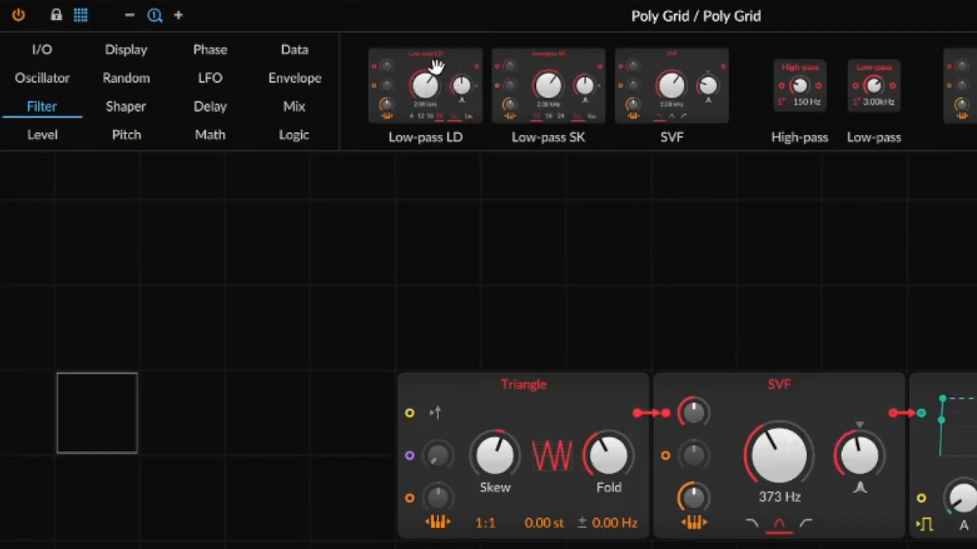
# Drop Low-pass LD onto the SVF to replace it and set its cutoff to 419 Hz.
pyautogui.moveTo(437, 65); pyautogui.dragTo(768, 388)
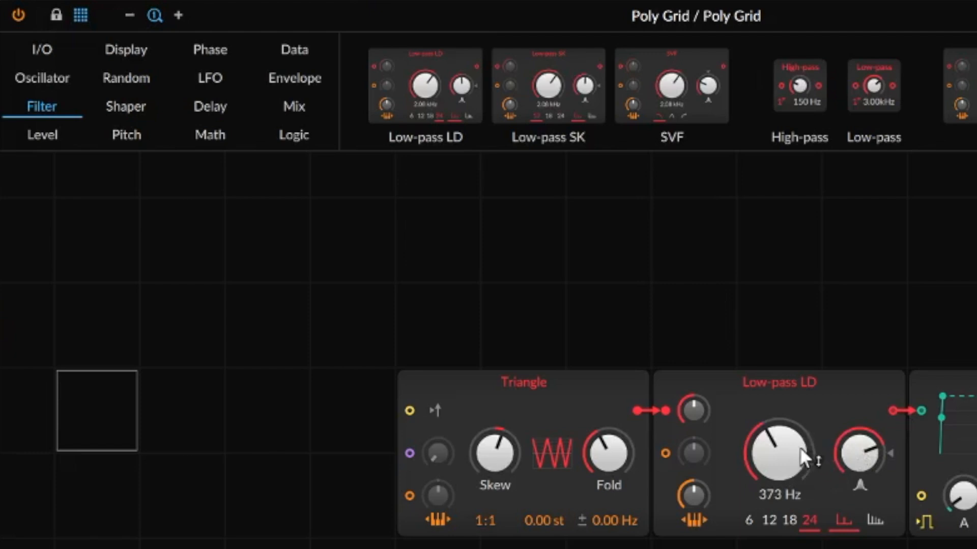
pyautogui.scroll(2, 777, 460)
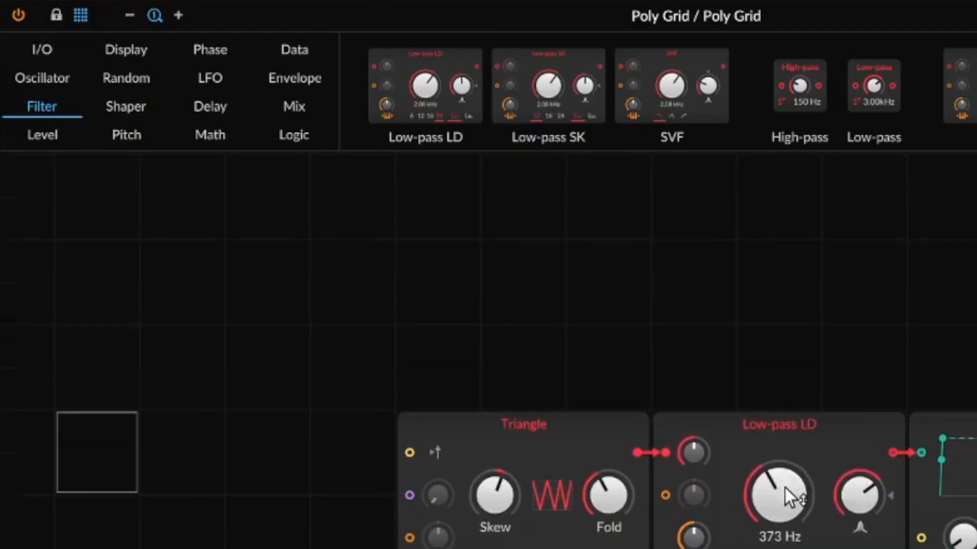
pyautogui.moveTo(779, 492)
pyautogui.mouseDown()
pyautogui.moveTo(779, 476)
pyautogui.moveTo(779, 493)
pyautogui.mouseUp()
pyautogui.scroll(-6, 815, 435)
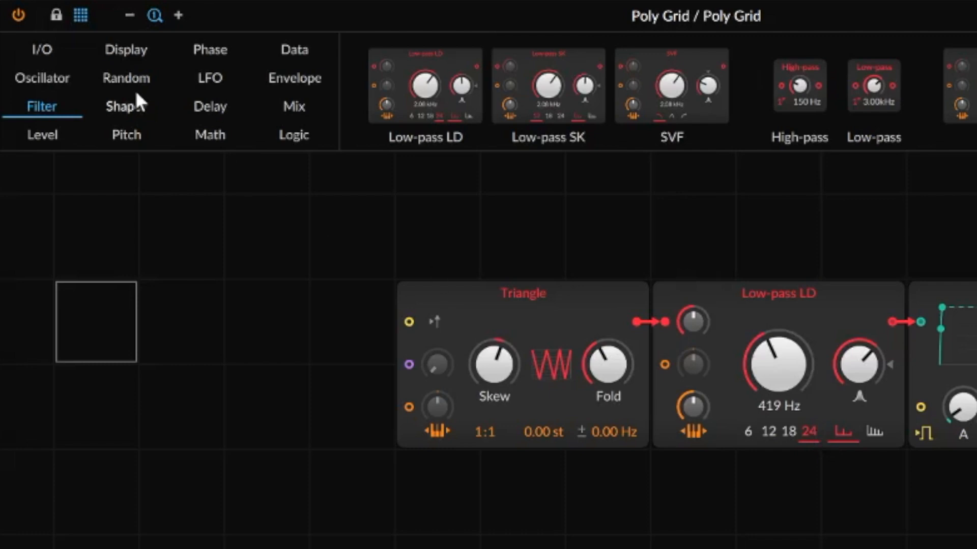
# Add a Pulse oscillator below the Triangle and move both oscillators to the grid's left edge.
pyautogui.click(28, 80)
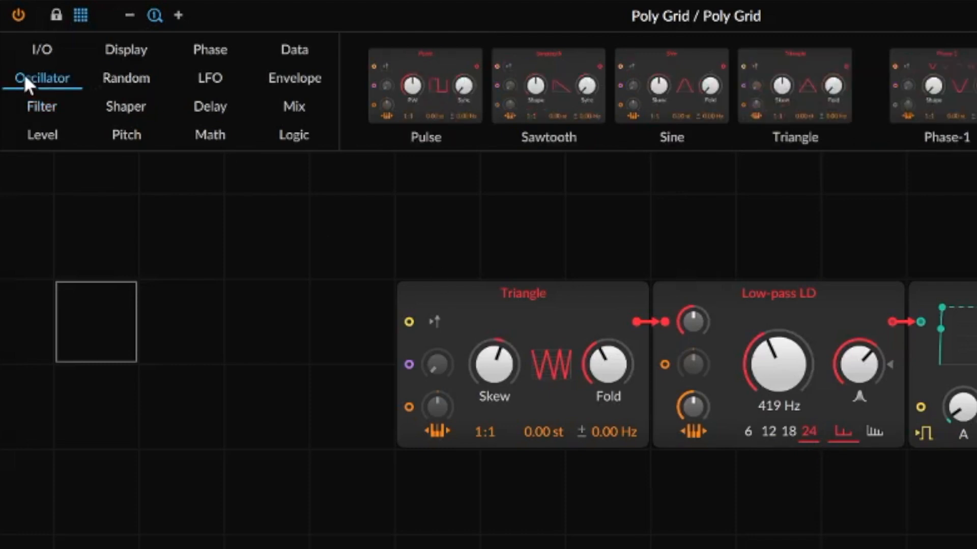
pyautogui.click(527, 441)
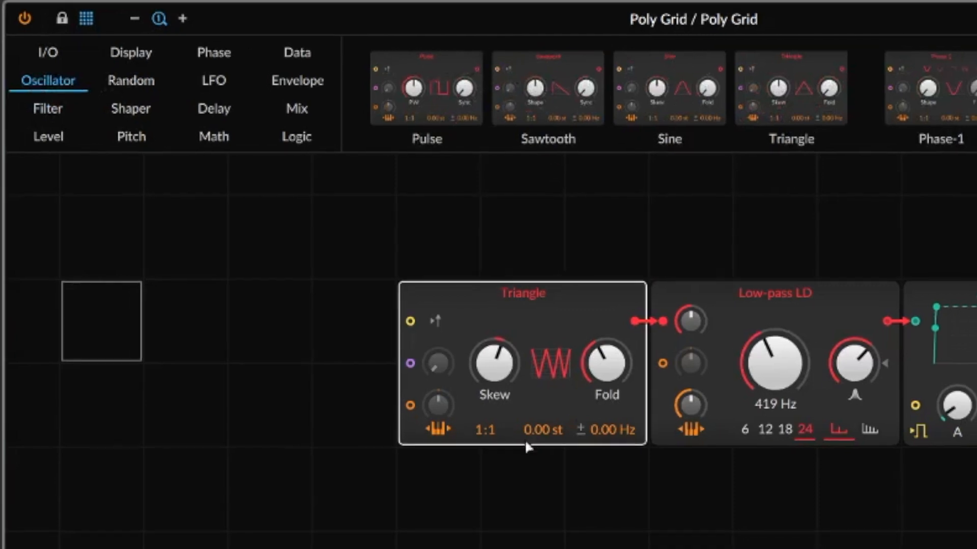
pyautogui.moveTo(527, 447); pyautogui.dragTo(447, 449)
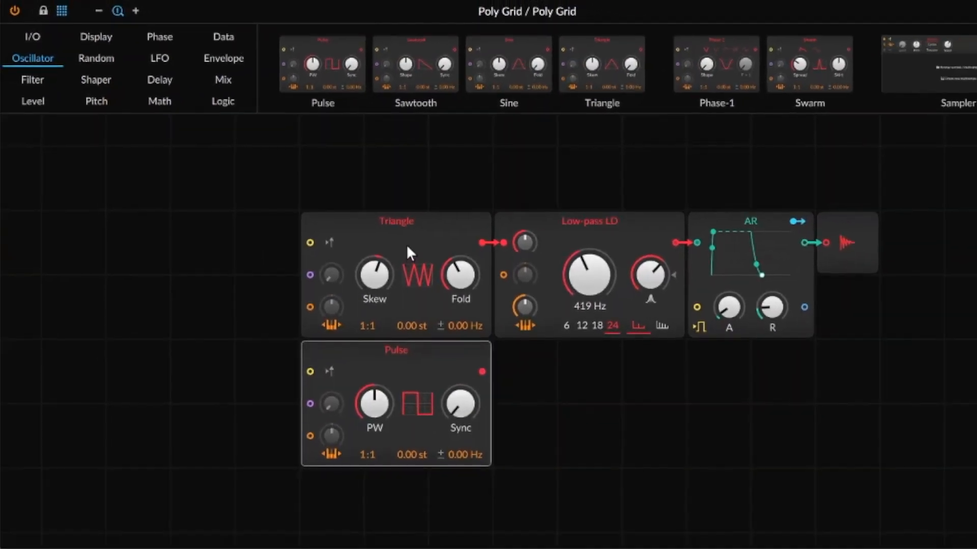
pyautogui.moveTo(489, 220); pyautogui.dragTo(230, 220)
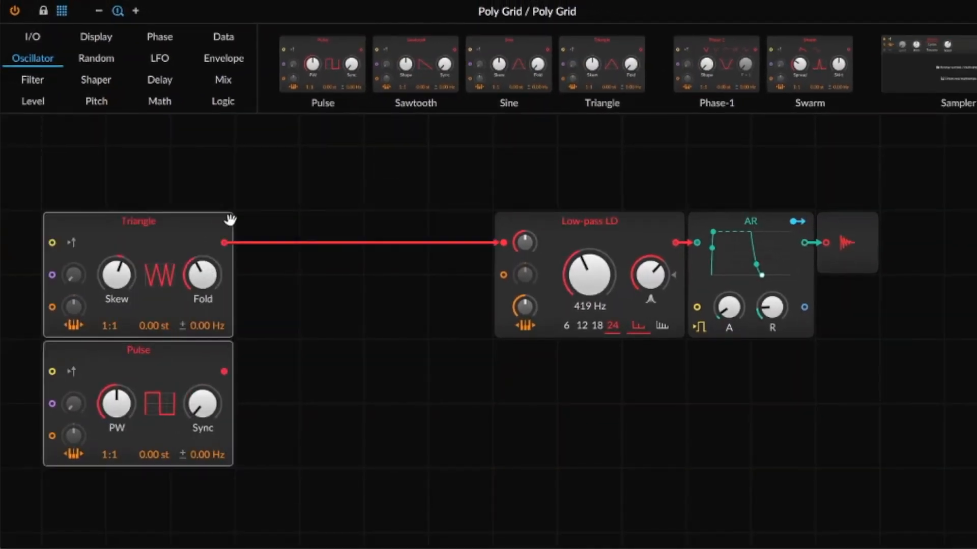
pyautogui.click(233, 321)
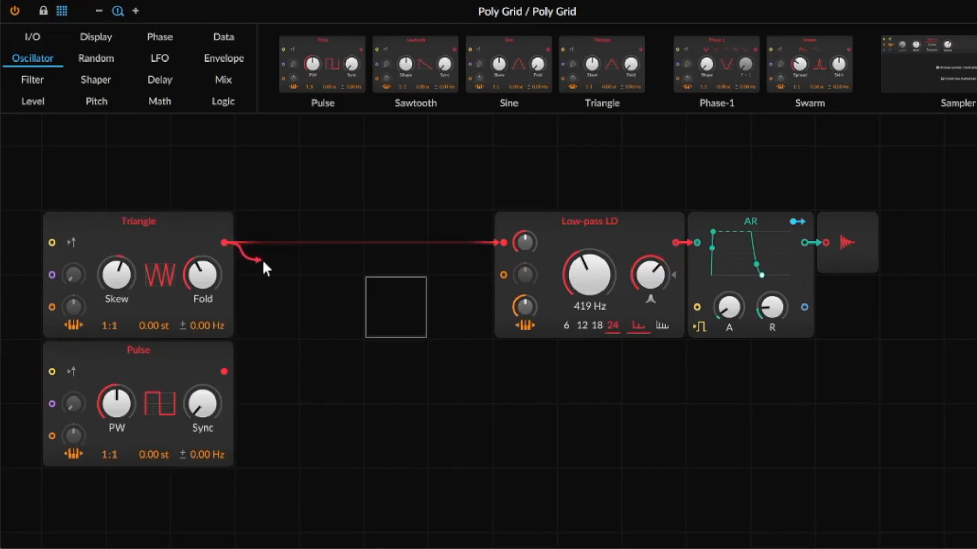
# Reconnect the Triangle output to the Low-pass LD input.
pyautogui.moveTo(283, 277); pyautogui.dragTo(485, 425)
pyautogui.moveTo(224, 372); pyautogui.dragTo(504, 257)
pyautogui.moveTo(225, 243); pyautogui.dragTo(515, 240)
pyautogui.moveTo(229, 244); pyautogui.dragTo(507, 245)
# Insert a Mixer before the Low-pass LD and patch the Pulse output into its second input.
pyautogui.click(219, 85)
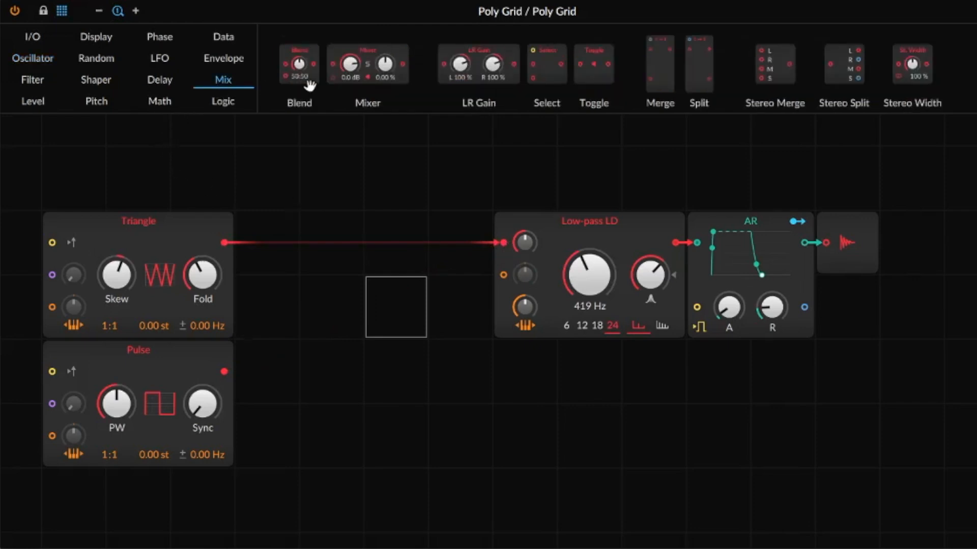
pyautogui.moveTo(367, 60); pyautogui.dragTo(507, 248)
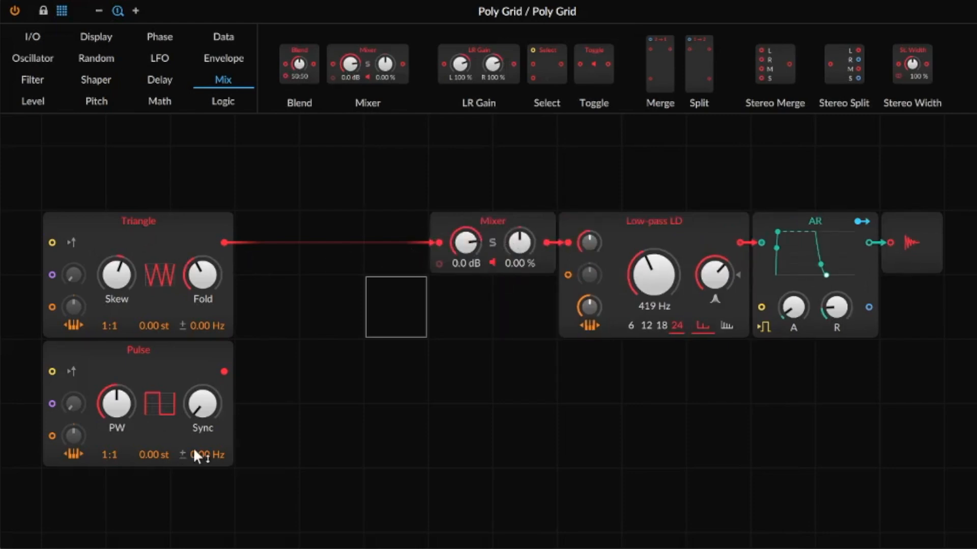
pyautogui.moveTo(225, 372); pyautogui.dragTo(439, 267)
# Set the Pulse channel to -6.4 dB, tune Pulse to 7.00 st, and move both oscillators up.
pyautogui.moveTo(466, 310)
pyautogui.mouseDown()
pyautogui.moveTo(472, 316)
pyautogui.moveTo(471, 301)
pyautogui.mouseUp()
pyautogui.moveTo(666, 291)
pyautogui.mouseDown()
pyautogui.moveTo(661, 277)
pyautogui.moveTo(651, 281)
pyautogui.mouseUp()
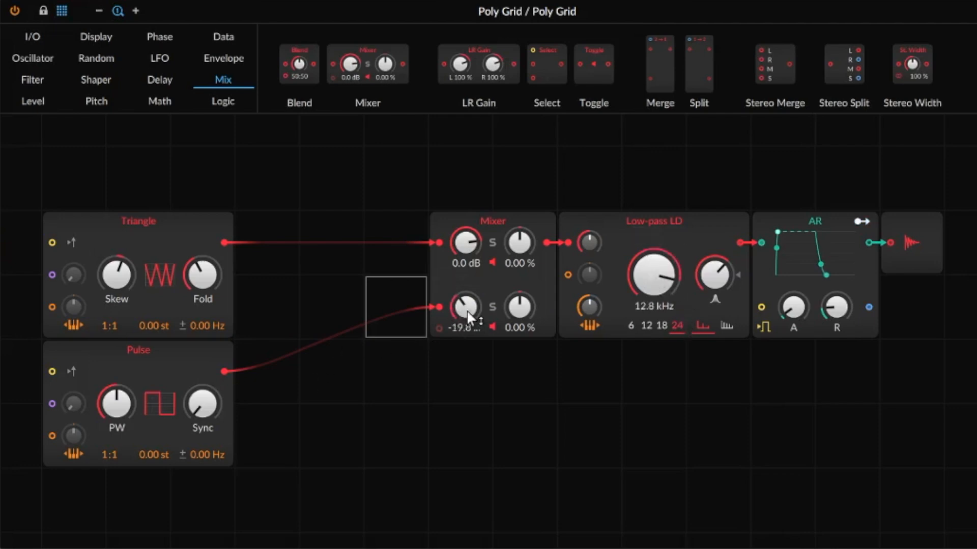
pyautogui.moveTo(471, 316)
pyautogui.mouseDown()
pyautogui.moveTo(471, 330)
pyautogui.moveTo(466, 288)
pyautogui.moveTo(464, 305)
pyautogui.mouseUp()
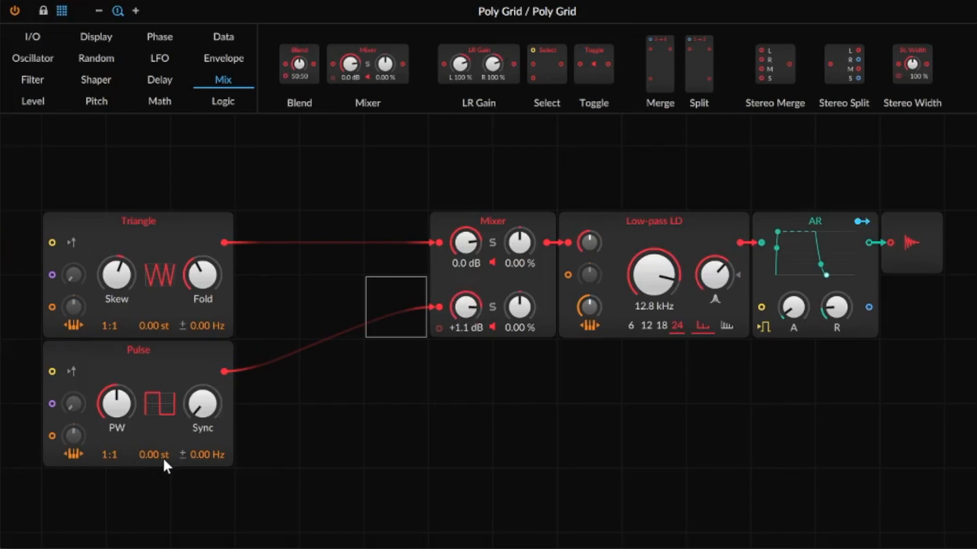
pyautogui.moveTo(144, 458); pyautogui.dragTo(144, 437)
pyautogui.moveTo(465, 306); pyautogui.dragTo(465, 317)
pyautogui.scroll(-3, 469, 305)
pyautogui.moveTo(261, 435); pyautogui.dragTo(161, 173)
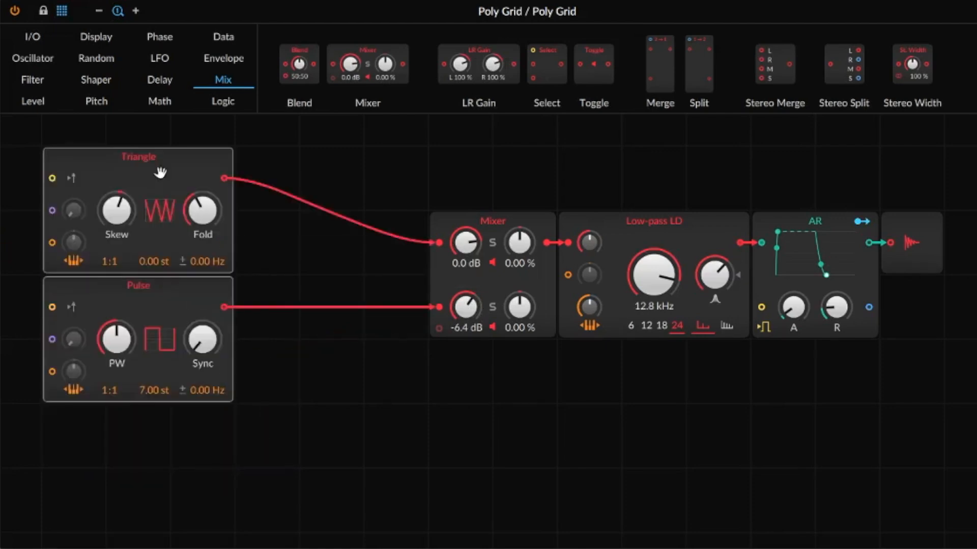
# Add a Sawtooth oscillator below the Pulse and patch it into the Mixer's third input.
pyautogui.click(52, 57)
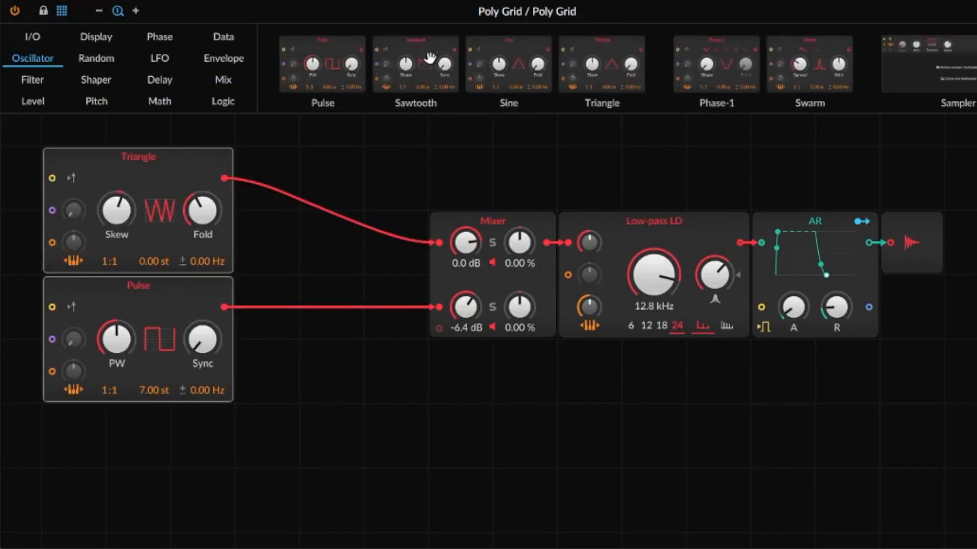
pyautogui.moveTo(430, 60); pyautogui.dragTo(118, 408)
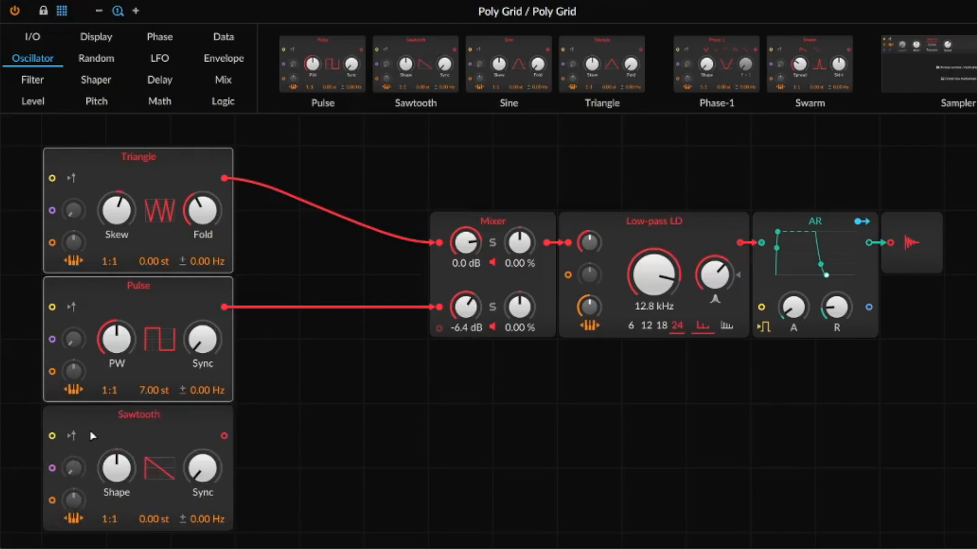
pyautogui.moveTo(224, 436); pyautogui.dragTo(444, 334)
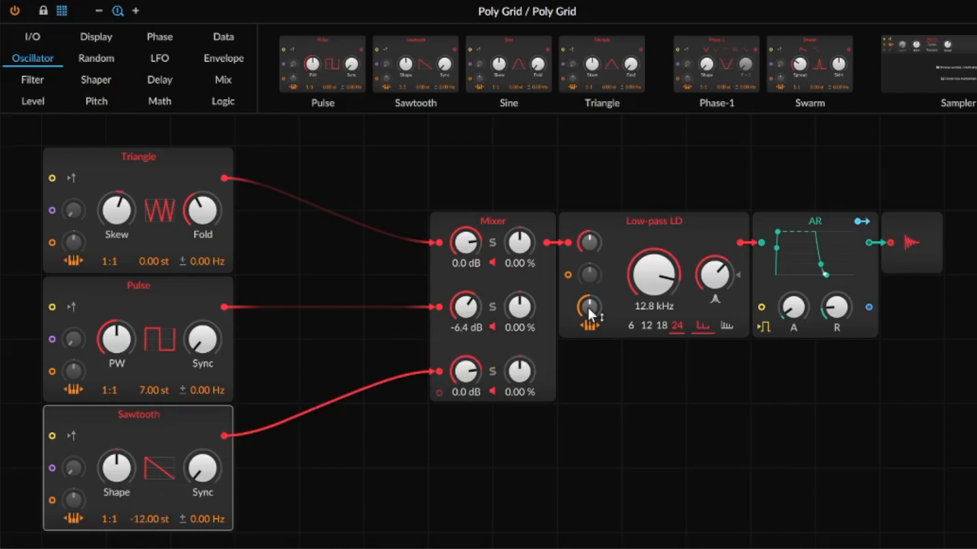
# Tune the Sawtooth to -12 st, lower the cutoff to 2.86 kHz, and move the Mixer left.
pyautogui.scroll(-10, 639, 266)
pyautogui.scroll(-3, 710, 277)
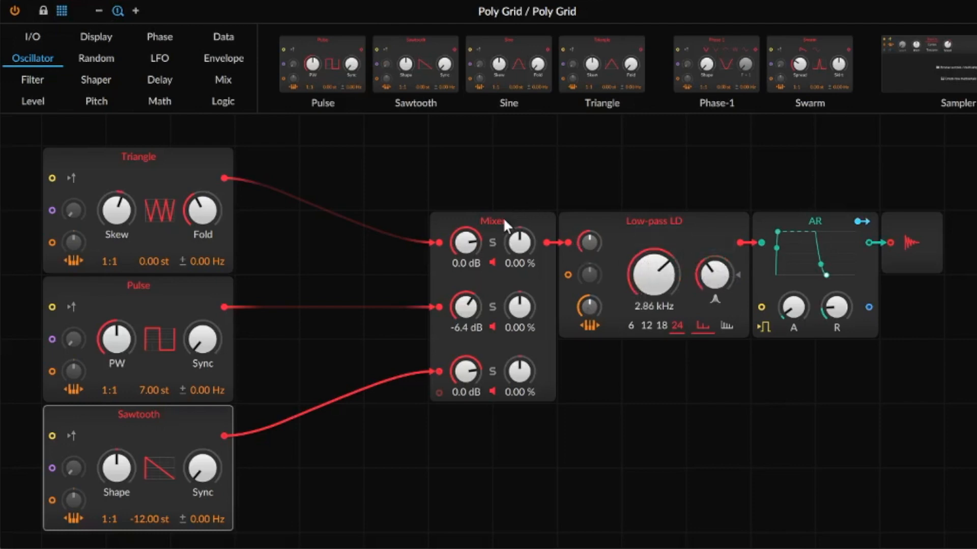
pyautogui.moveTo(505, 224); pyautogui.dragTo(332, 221)
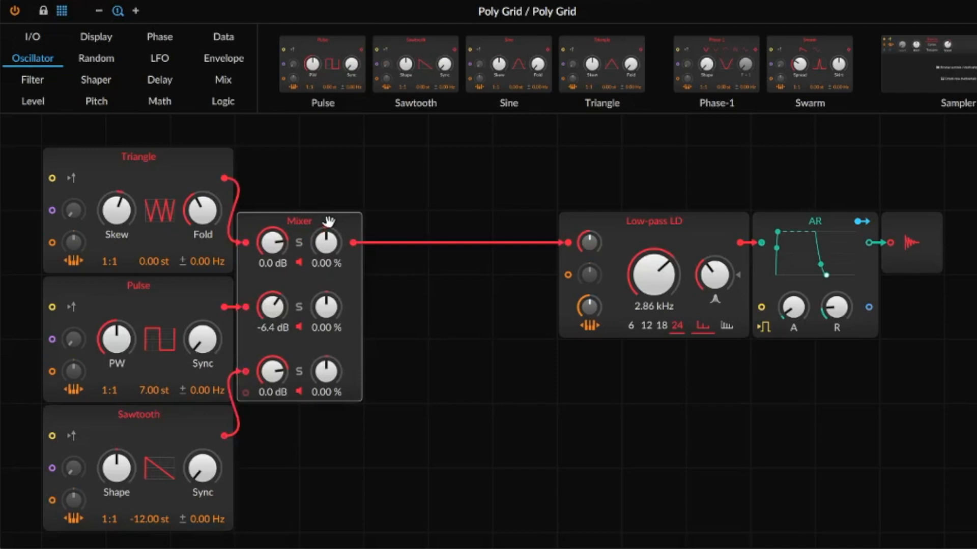
# Place a Quantizer shaper after the Mixer, replacing a trial Distortion module.
pyautogui.click(97, 81)
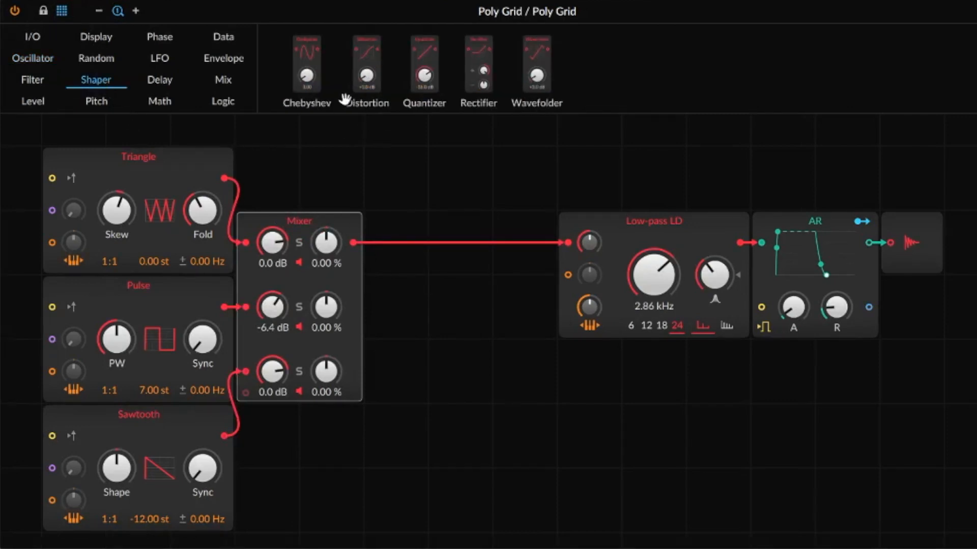
pyautogui.moveTo(368, 69); pyautogui.dragTo(360, 249)
pyautogui.moveTo(396, 300)
pyautogui.mouseDown()
pyautogui.moveTo(396, 270)
pyautogui.moveTo(396, 292)
pyautogui.mouseUp()
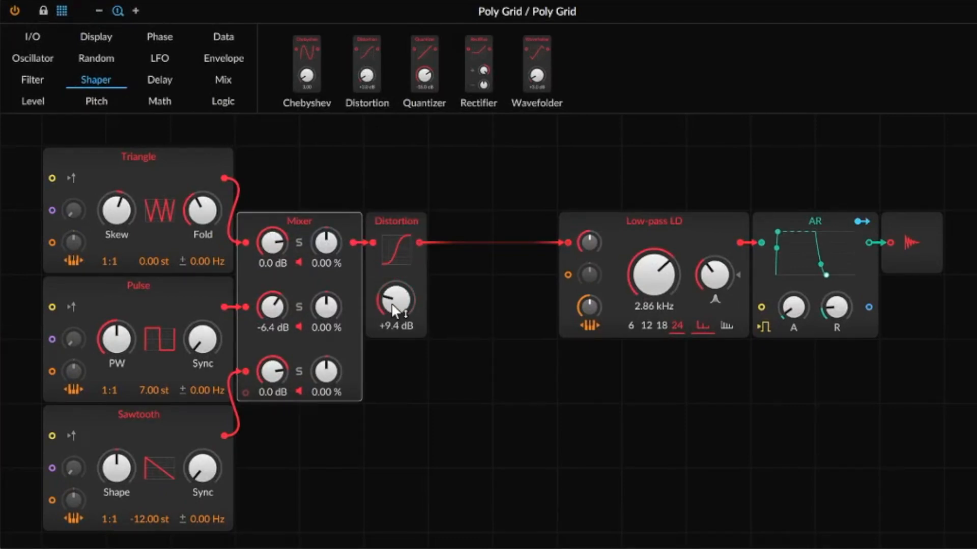
pyautogui.moveTo(425, 69); pyautogui.dragTo(402, 251)
pyautogui.moveTo(396, 300)
pyautogui.mouseDown()
pyautogui.moveTo(396, 321)
pyautogui.moveTo(396, 293)
pyautogui.mouseUp()
# Set the Quantizer level to -2.4 dB and open the filter cutoff to 19.8 kHz.
pyautogui.moveTo(654, 274); pyautogui.dragTo(653, 234)
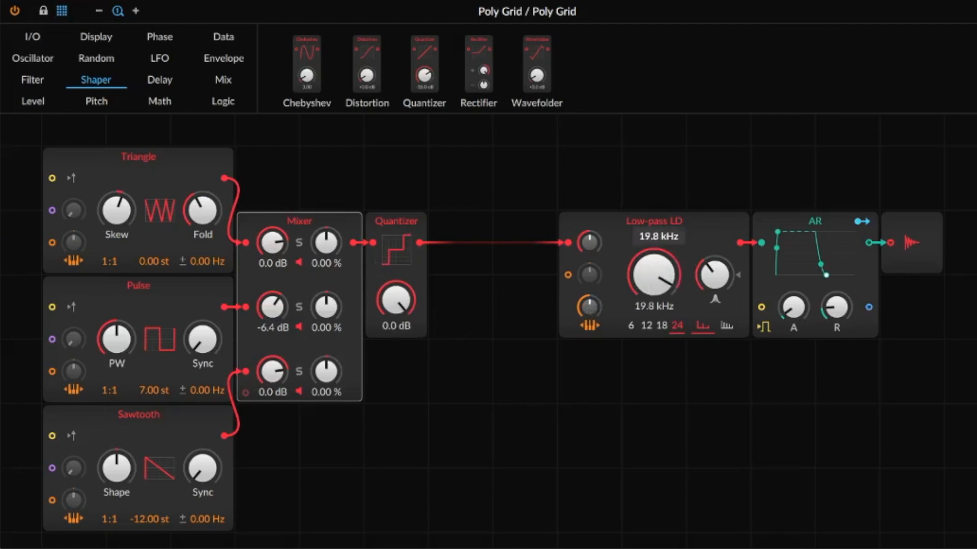
pyautogui.moveTo(396, 301)
pyautogui.mouseDown()
pyautogui.moveTo(396, 318)
pyautogui.moveTo(395, 302)
pyautogui.mouseUp()
pyautogui.moveTo(657, 235); pyautogui.dragTo(591, 235)
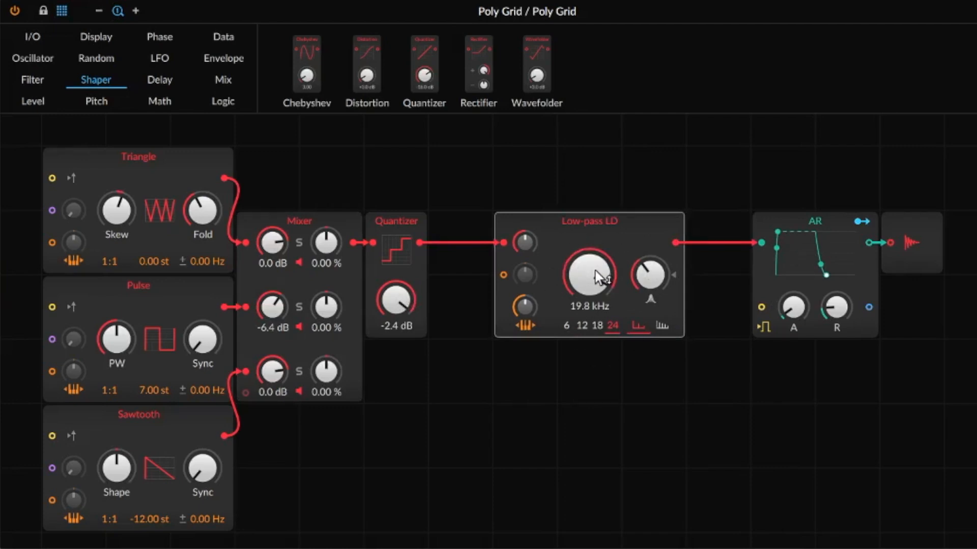
# Replace the AR with an ADSR amp envelope and raise its sustain, adding a second ADSR below.
pyautogui.click(231, 64)
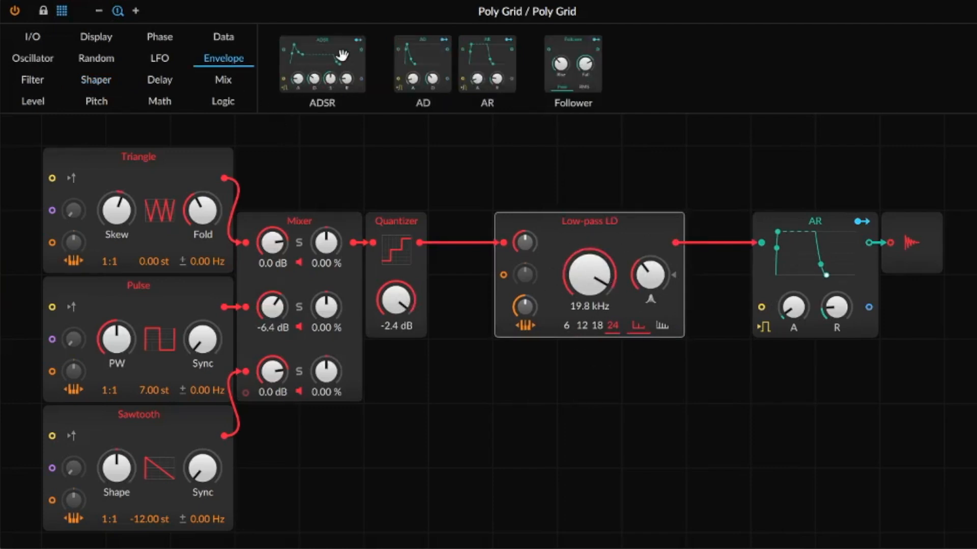
pyautogui.moveTo(342, 55); pyautogui.dragTo(532, 417)
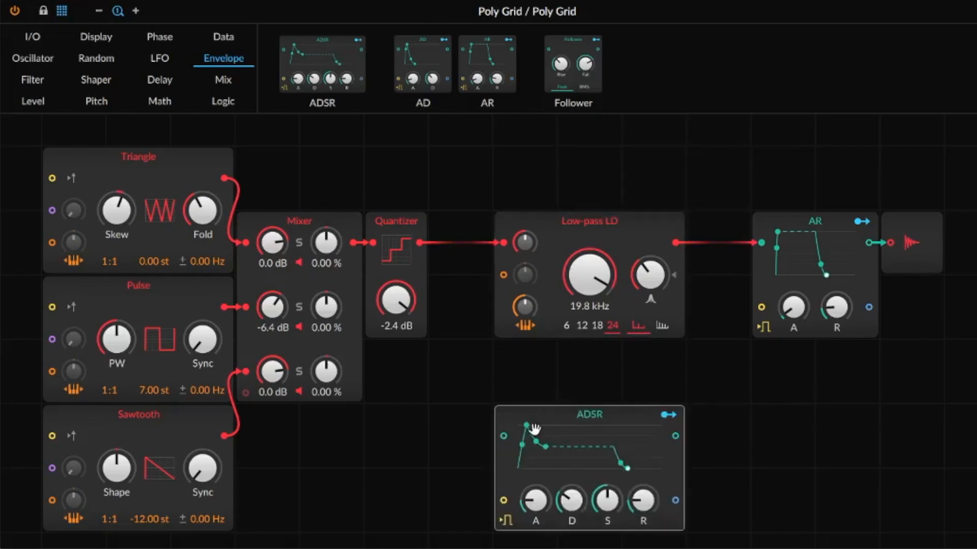
pyautogui.moveTo(341, 65); pyautogui.dragTo(531, 123)
pyautogui.moveTo(749, 191); pyautogui.dragTo(806, 251)
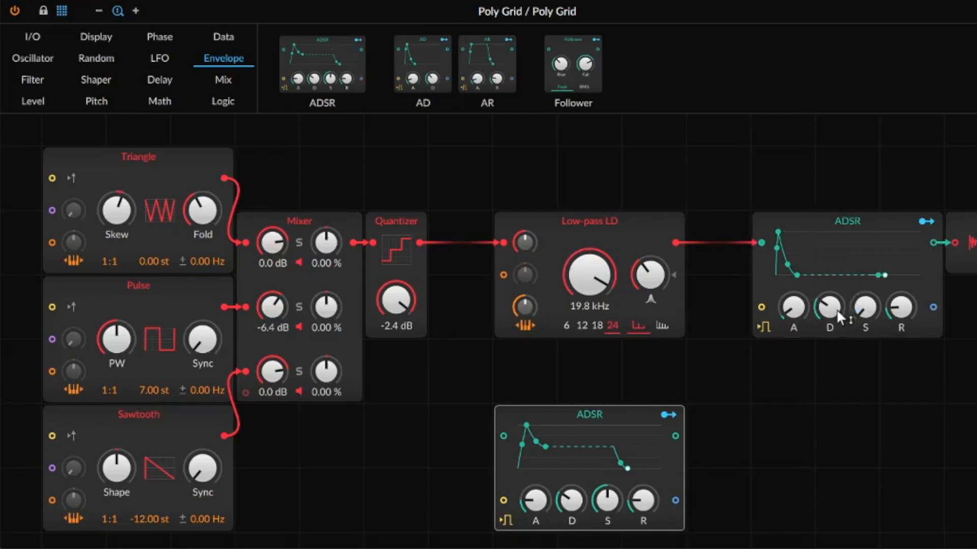
pyautogui.moveTo(858, 328); pyautogui.dragTo(856, 305)
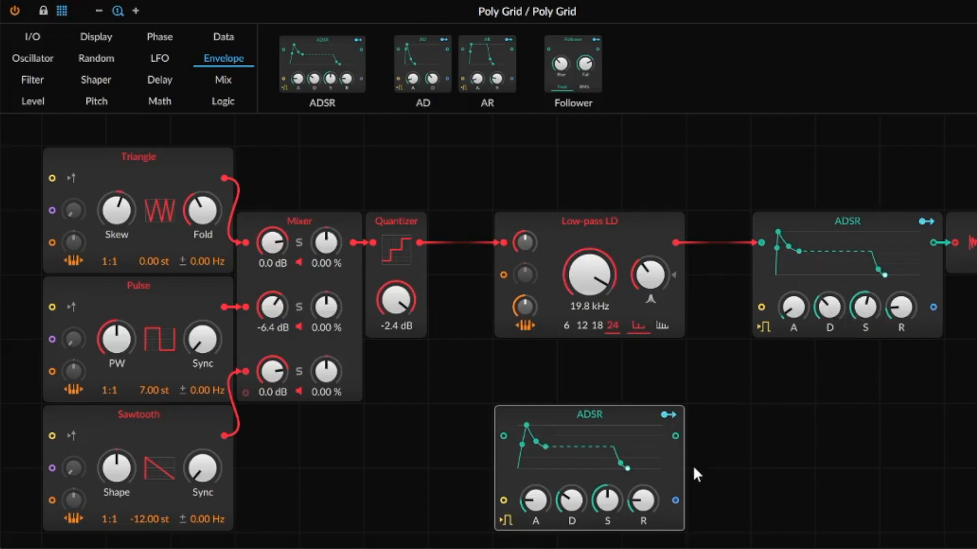
# Patch the second ADSR into the filter cutoff, set cutoff to 1.58 kHz, and reduce resonance.
pyautogui.moveTo(675, 501); pyautogui.dragTo(508, 276)
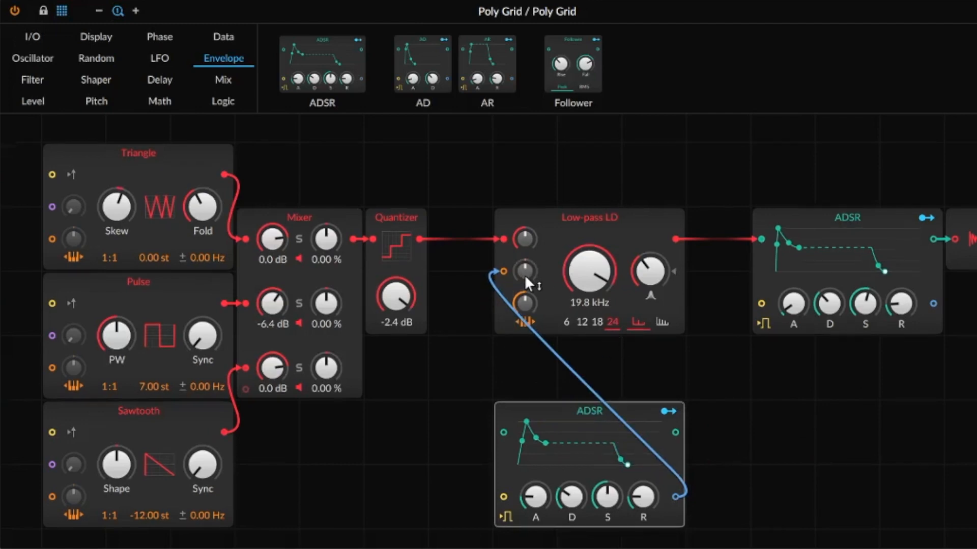
pyautogui.moveTo(524, 280); pyautogui.dragTo(520, 264)
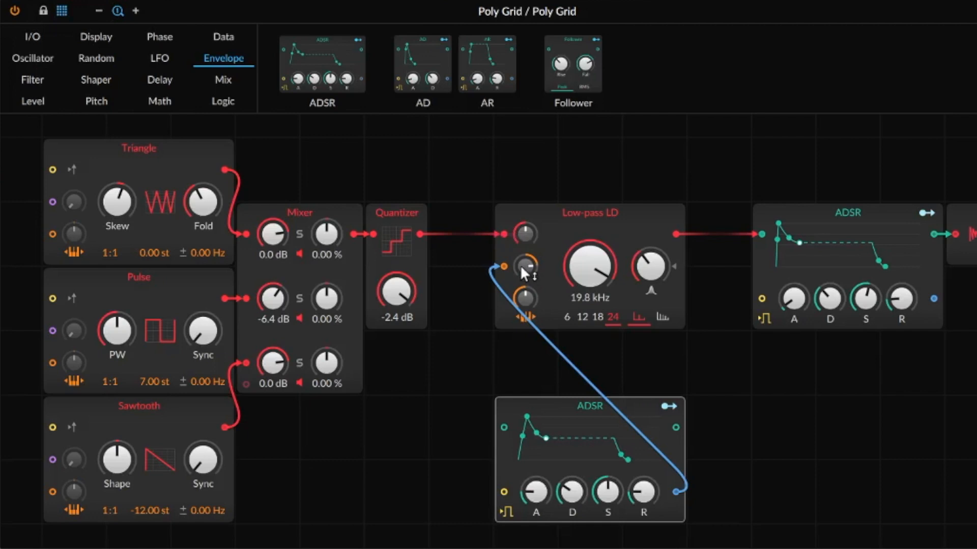
pyautogui.moveTo(607, 492); pyautogui.dragTo(607, 509)
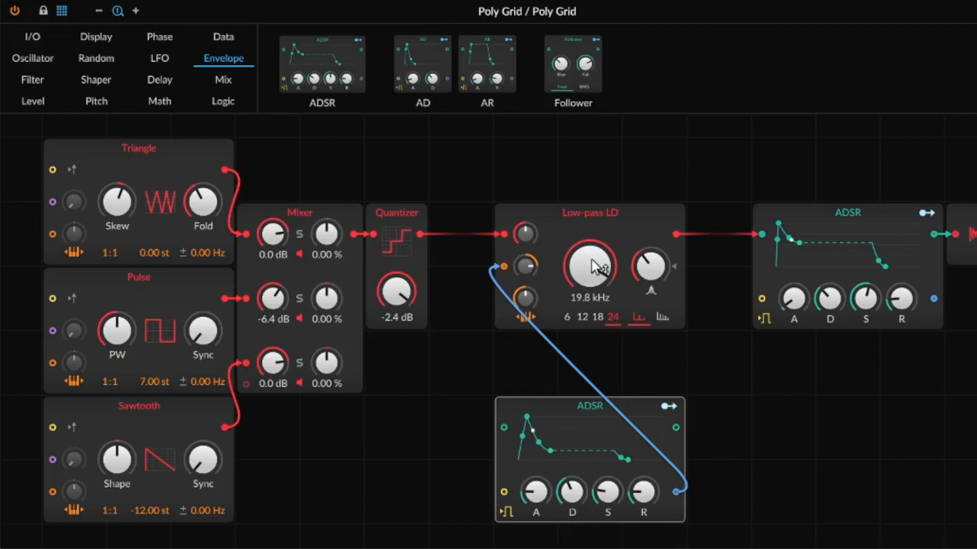
pyautogui.moveTo(595, 266); pyautogui.dragTo(595, 305)
pyautogui.moveTo(657, 268); pyautogui.dragTo(611, 494)
pyautogui.moveTo(619, 488); pyautogui.dragTo(618, 487)
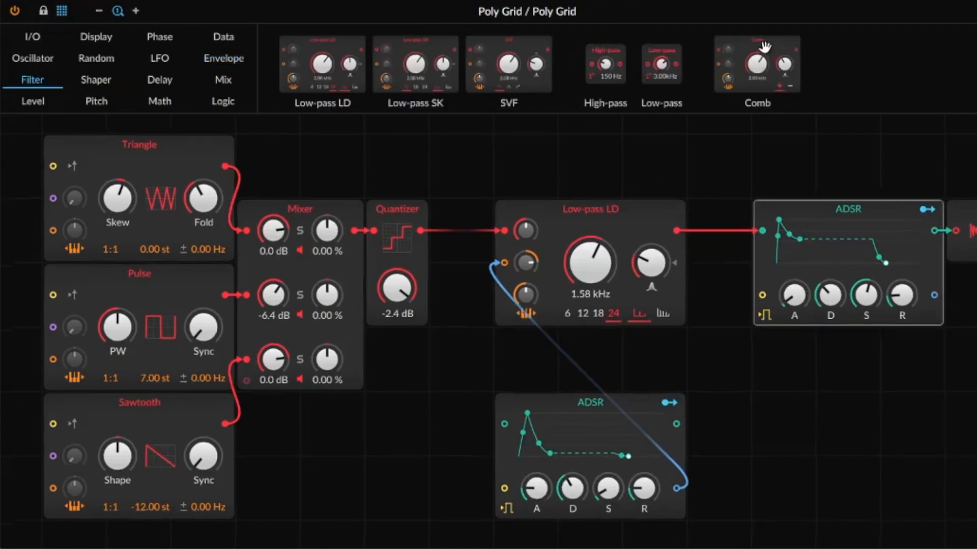
# Insert a Comb filter tuned to 520 Hz before the Low-pass LD and move the modulating ADSR right.
pyautogui.moveTo(765, 47); pyautogui.dragTo(427, 236)
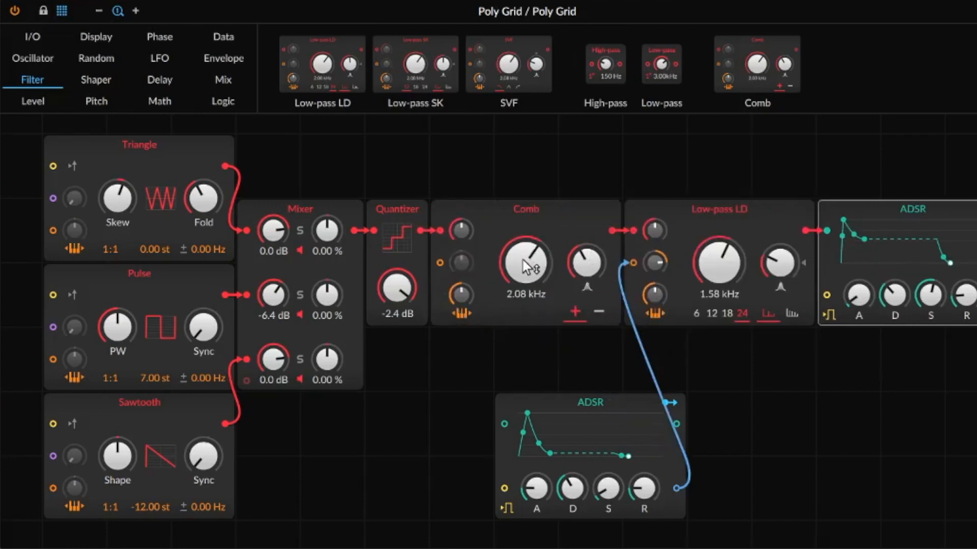
pyautogui.moveTo(519, 258); pyautogui.dragTo(520, 290)
pyautogui.moveTo(585, 400); pyautogui.dragTo(713, 400)
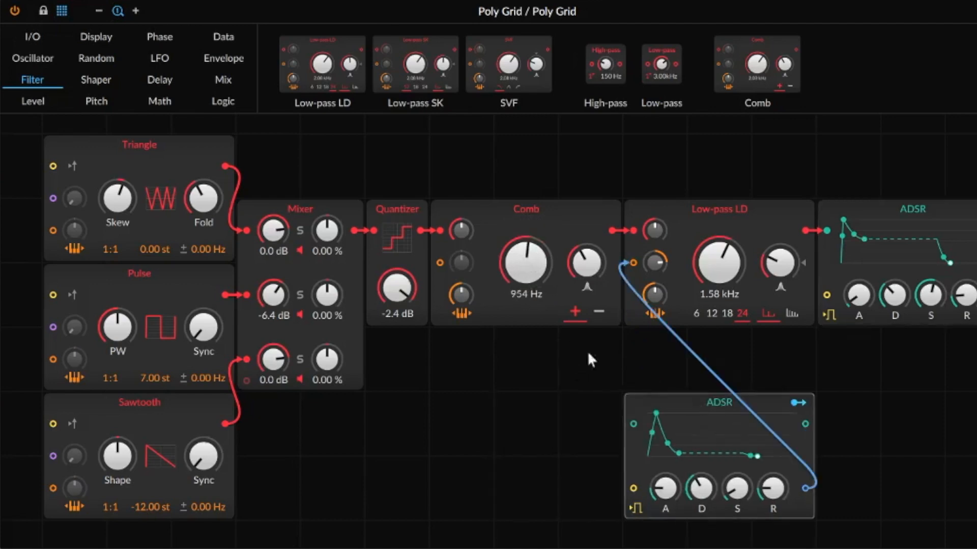
pyautogui.moveTo(512, 277); pyautogui.dragTo(513, 302)
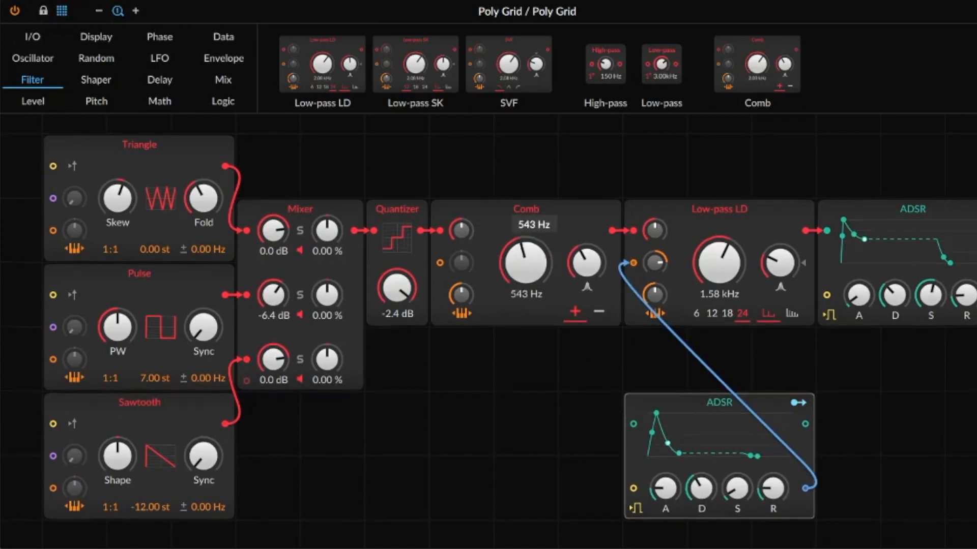
pyautogui.moveTo(524, 262); pyautogui.dragTo(524, 262)
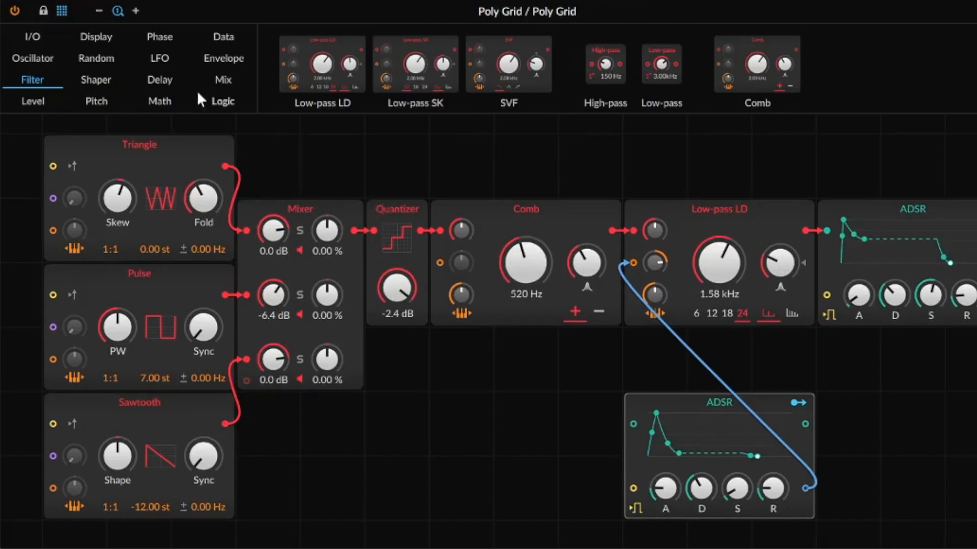
pyautogui.click(163, 57)
# Add an LFO below the Quantizer and patch it into the Comb's modulation input.
pyautogui.moveTo(318, 59); pyautogui.dragTo(373, 430)
pyautogui.click(368, 431)
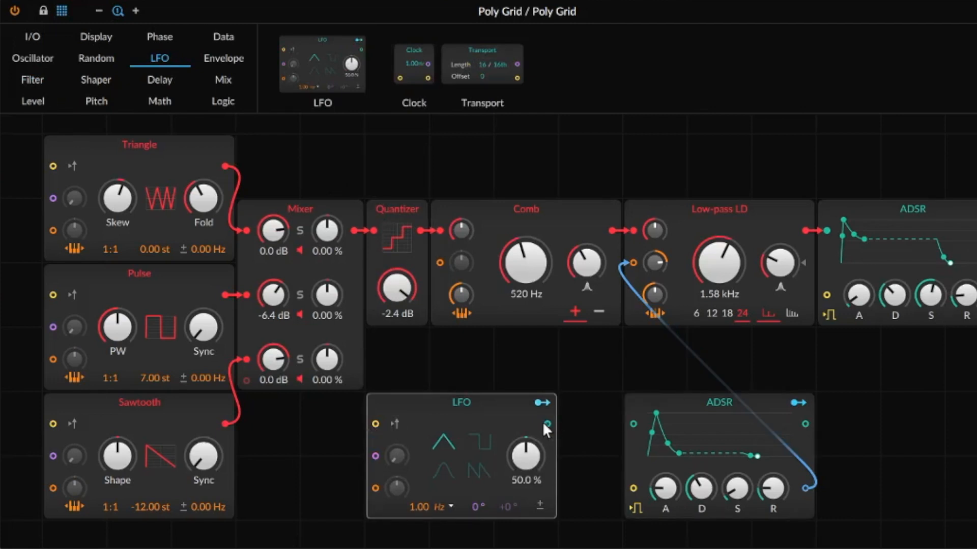
pyautogui.moveTo(548, 423); pyautogui.dragTo(448, 270)
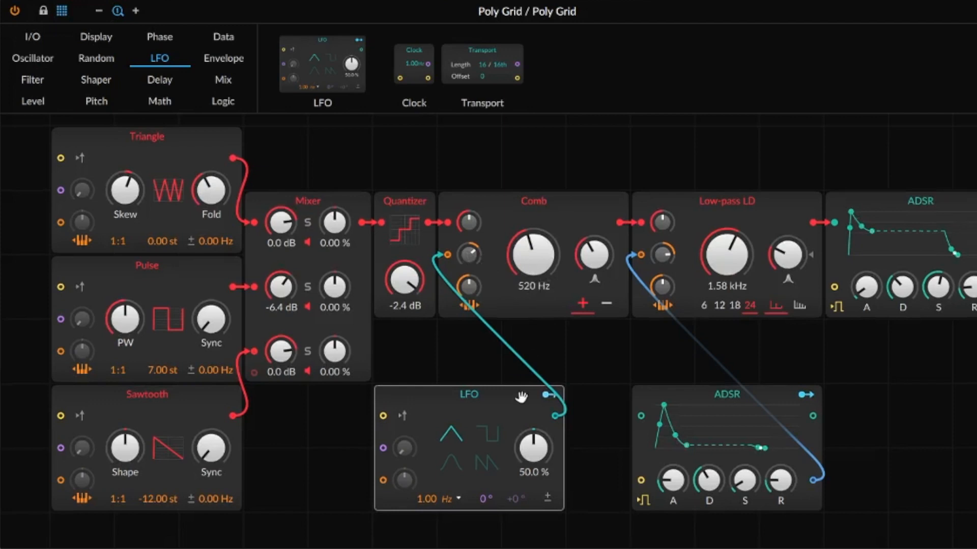
# Set the Comb to 498 Hz, the LFO rate to 1.52 Hz, and the Quantizer to -3.9 dB.
pyautogui.moveTo(488, 251); pyautogui.dragTo(520, 255)
pyautogui.moveTo(430, 502); pyautogui.dragTo(419, 502)
pyautogui.scroll(-1, 562, 416)
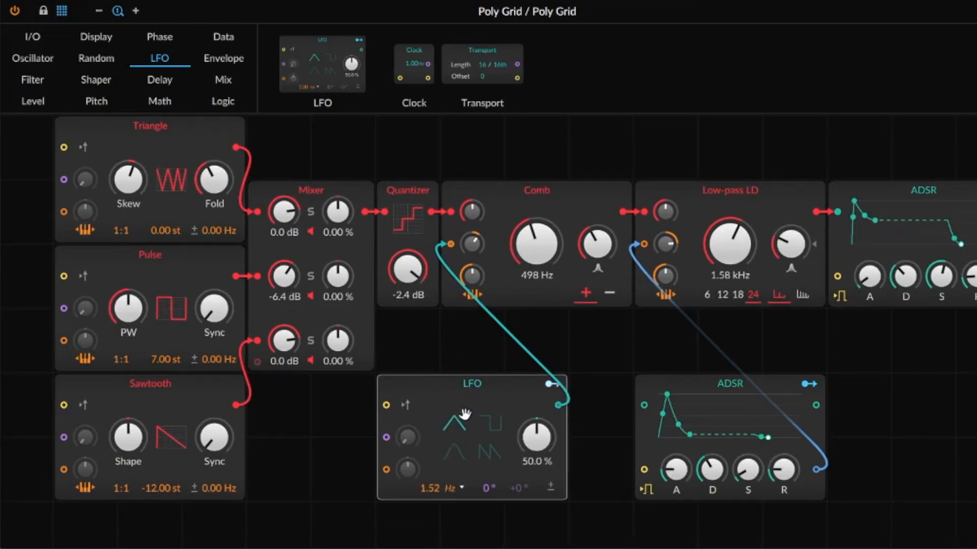
pyautogui.scroll(-3, 413, 272)
pyautogui.scroll(1, 413, 272)
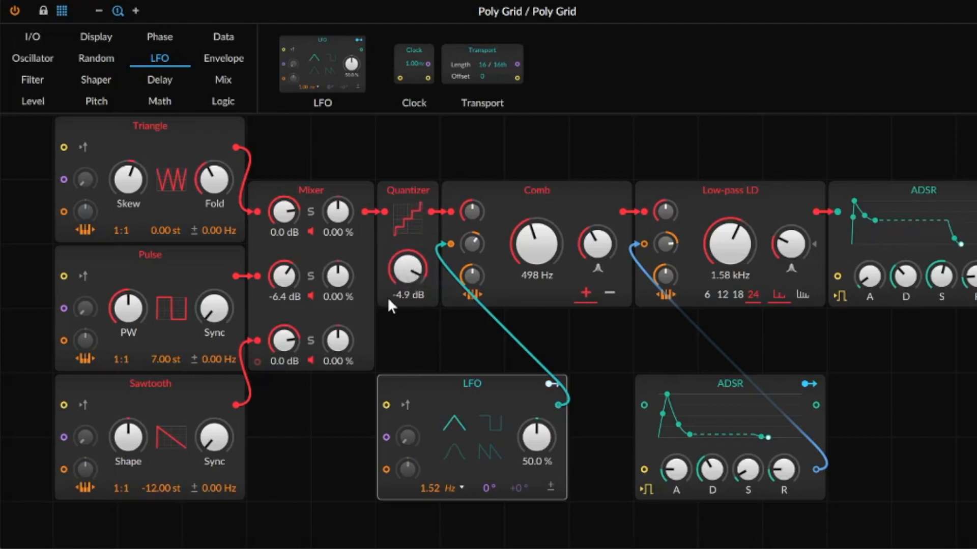
pyautogui.scroll(1, 404, 277)
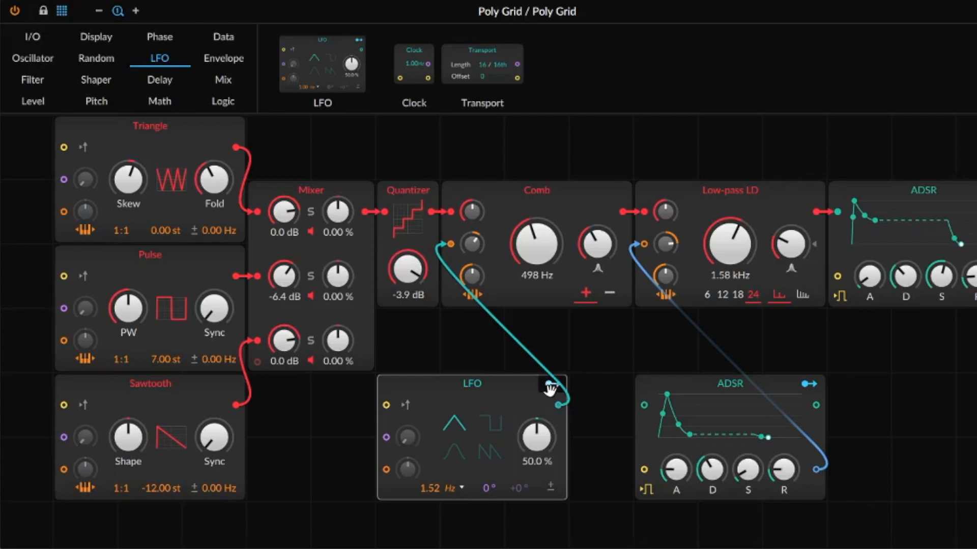
# Move the LFO left, assign it to the Quantizer level, and lower the Quantizer to -8.5 dB.
pyautogui.moveTo(549, 389); pyautogui.dragTo(550, 388)
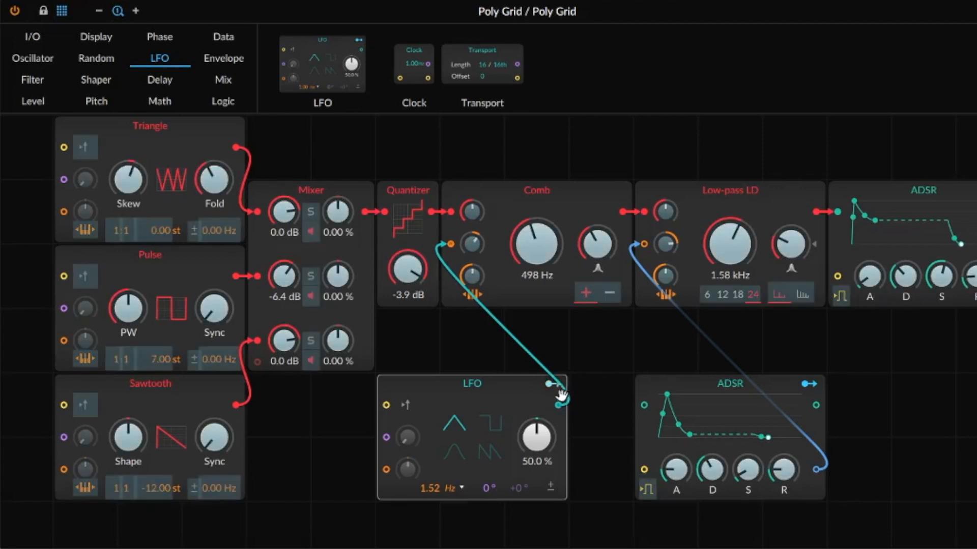
pyautogui.moveTo(479, 432); pyautogui.dragTo(415, 433)
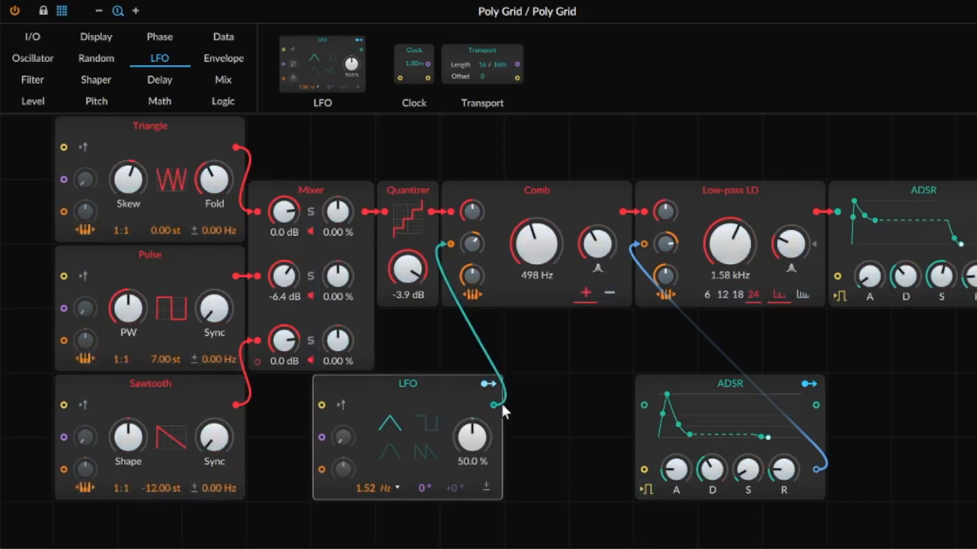
pyautogui.click(488, 386)
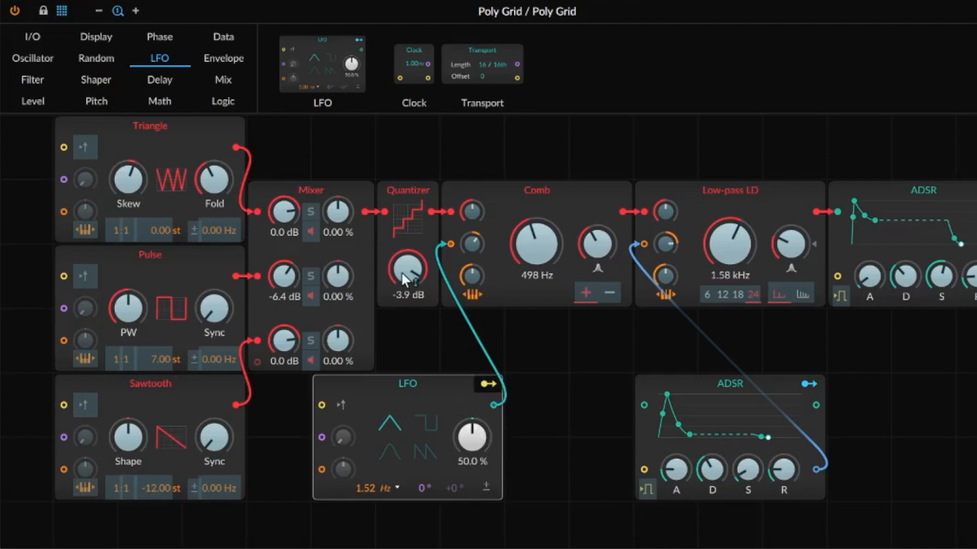
pyautogui.moveTo(404, 279); pyautogui.dragTo(407, 267)
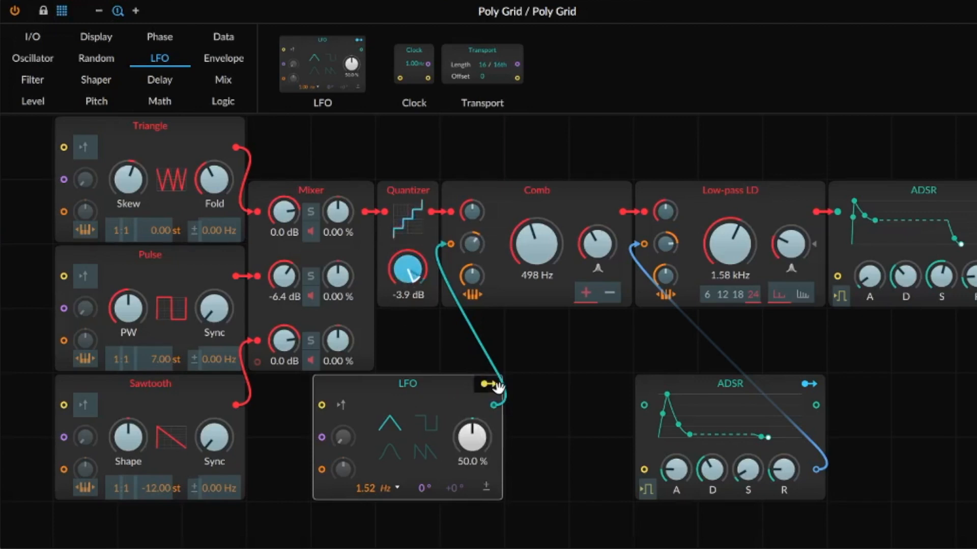
pyautogui.click(489, 385)
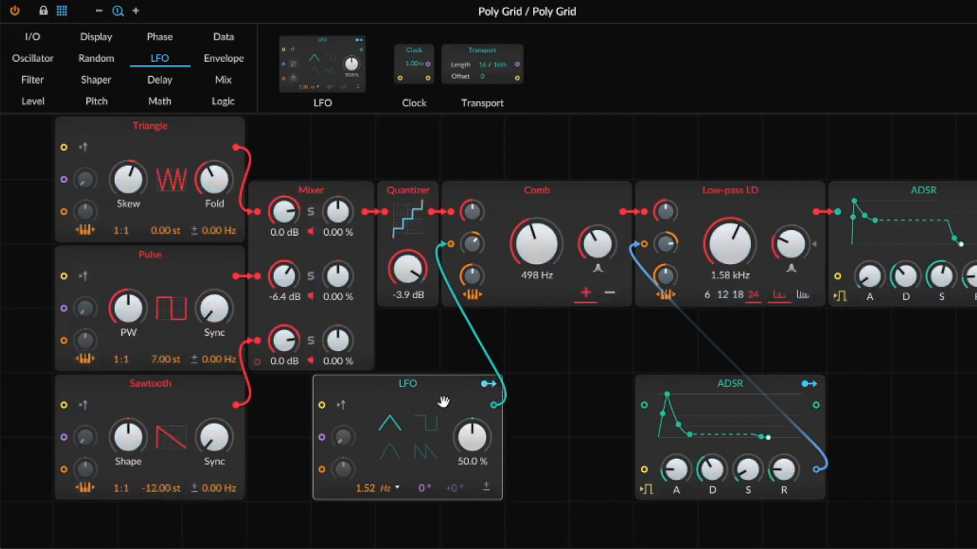
pyautogui.moveTo(407, 269); pyautogui.dragTo(412, 273)
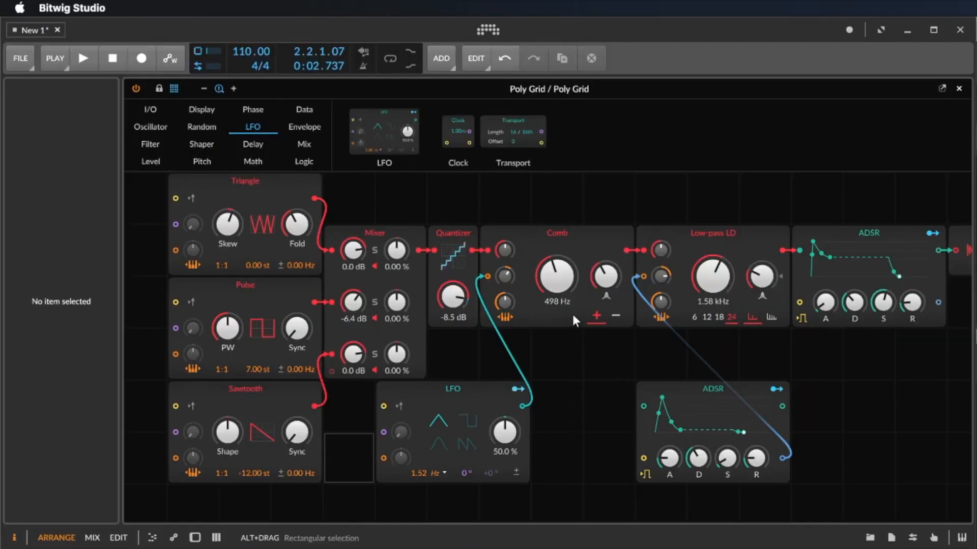
pyautogui.click(561, 298)
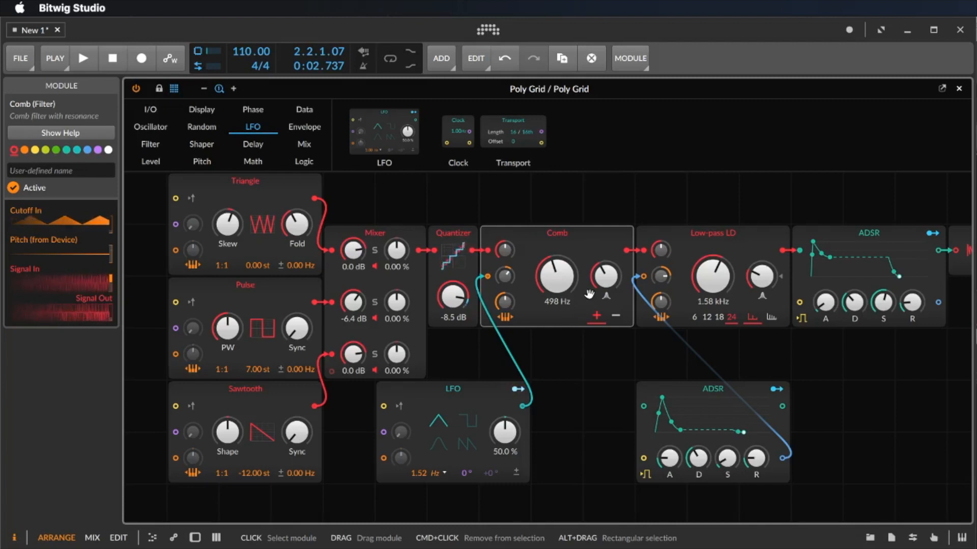
# Raise the Poly Grid's voice count from 1 to 6 and start playback.
pyautogui.click(612, 192)
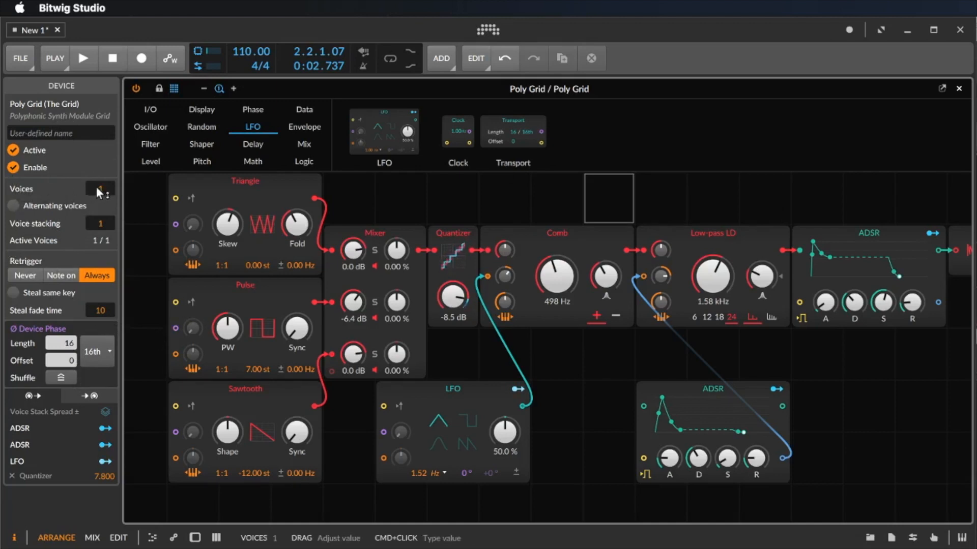
pyautogui.moveTo(101, 188)
pyautogui.mouseDown()
pyautogui.moveTo(100, 175)
pyautogui.moveTo(101, 188)
pyautogui.mouseUp()
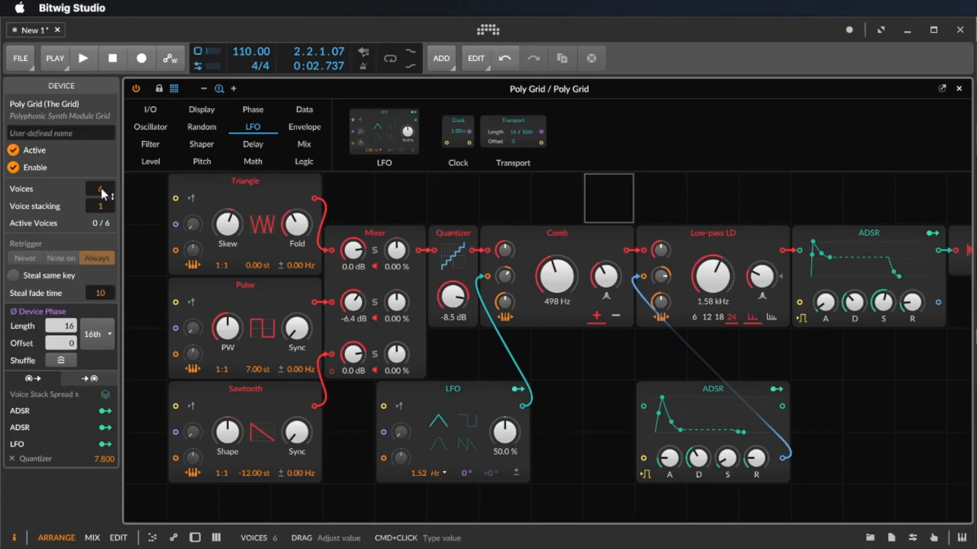
pyautogui.press('space')
pyautogui.press('space')
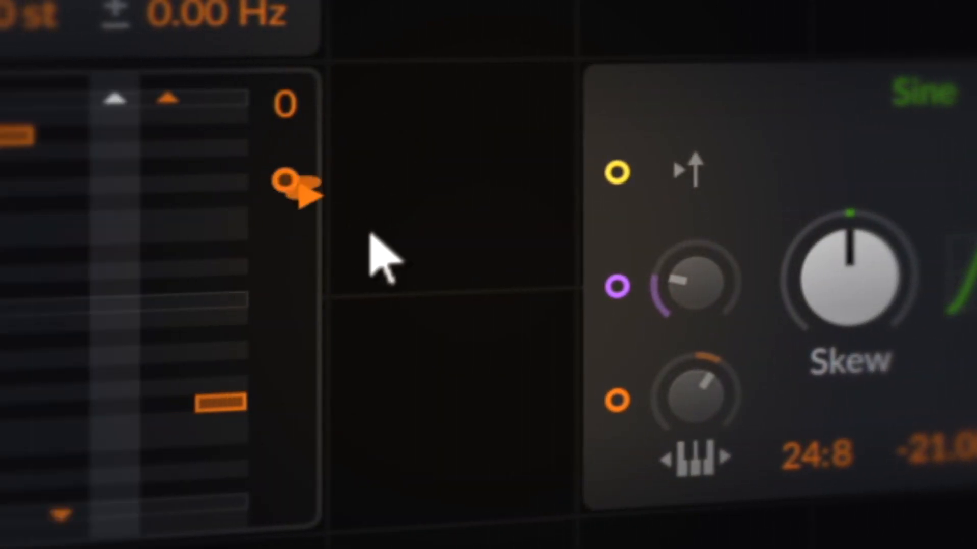
# Patch the sequencer and Pulse outputs into the Sine's inputs with deeper modulation amounts.
pyautogui.moveTo(284, 180); pyautogui.dragTo(618, 402)
pyautogui.moveTo(705, 438); pyautogui.dragTo(704, 402)
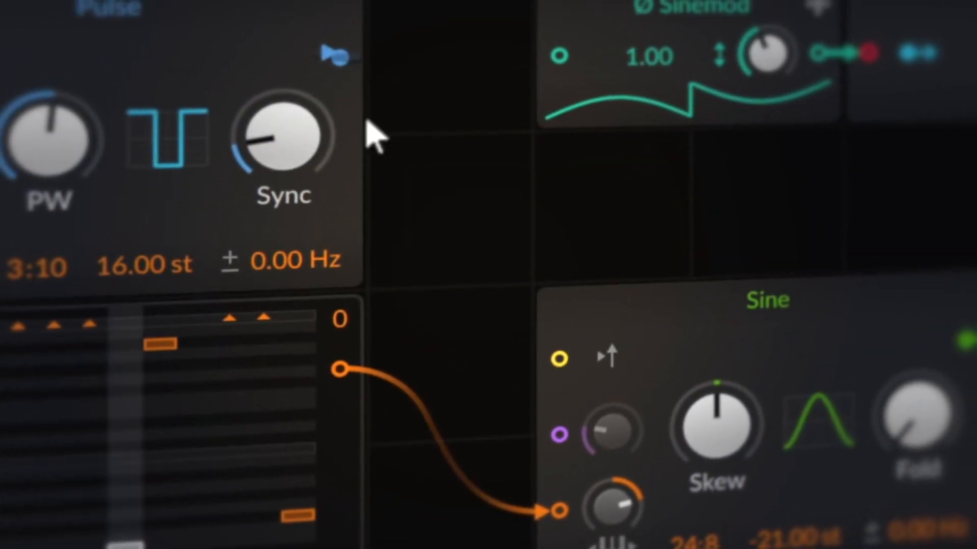
pyautogui.moveTo(336, 31); pyautogui.dragTo(563, 421)
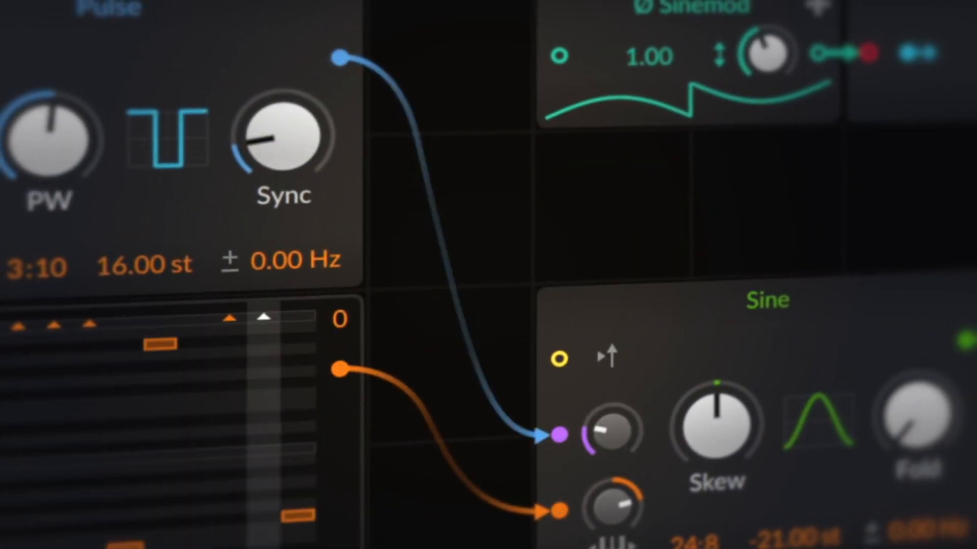
pyautogui.moveTo(600, 447); pyautogui.dragTo(599, 409)
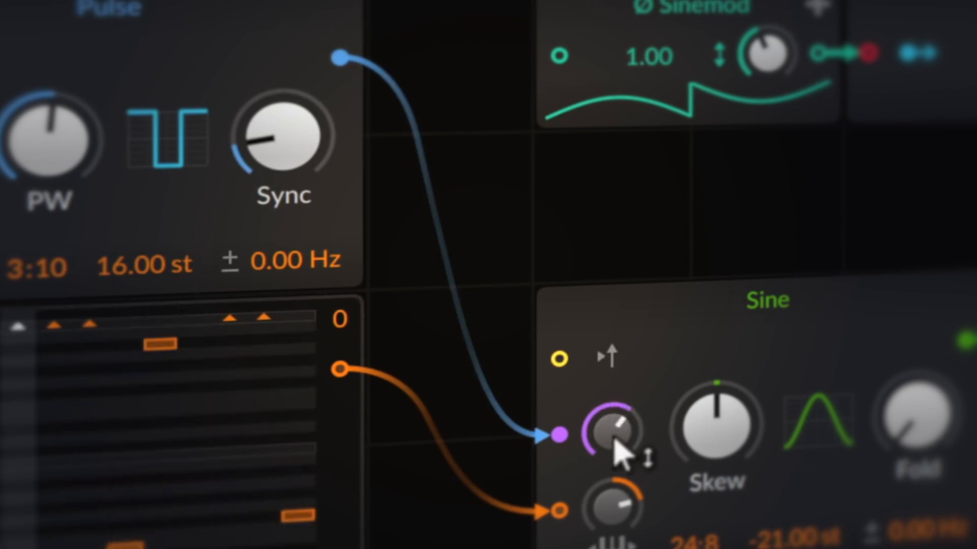
# Feed the sequencer into Sinemod through a Chebyshev shaper, turning up Sinemod, Chebyshev and Fold.
pyautogui.moveTo(340, 368); pyautogui.dragTo(558, 54)
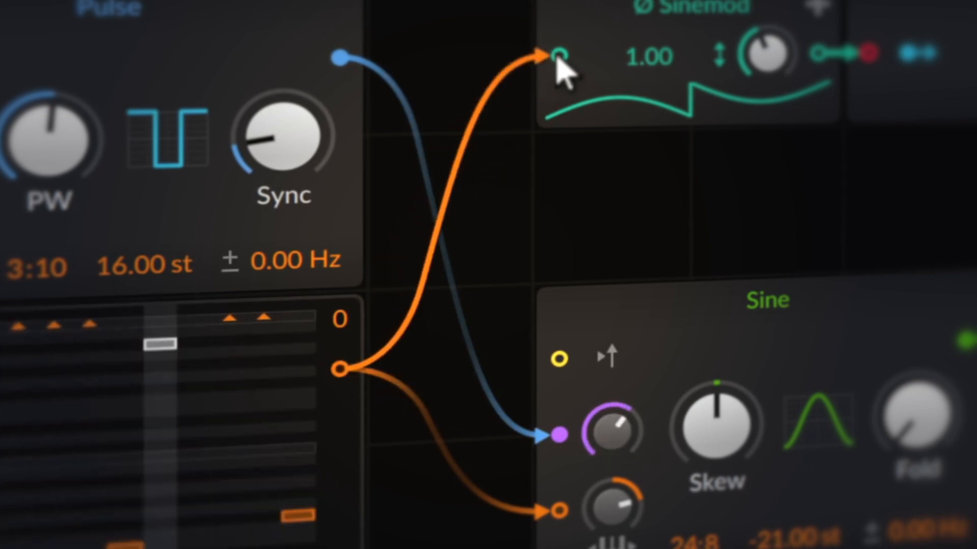
pyautogui.moveTo(766, 71); pyautogui.dragTo(766, 49)
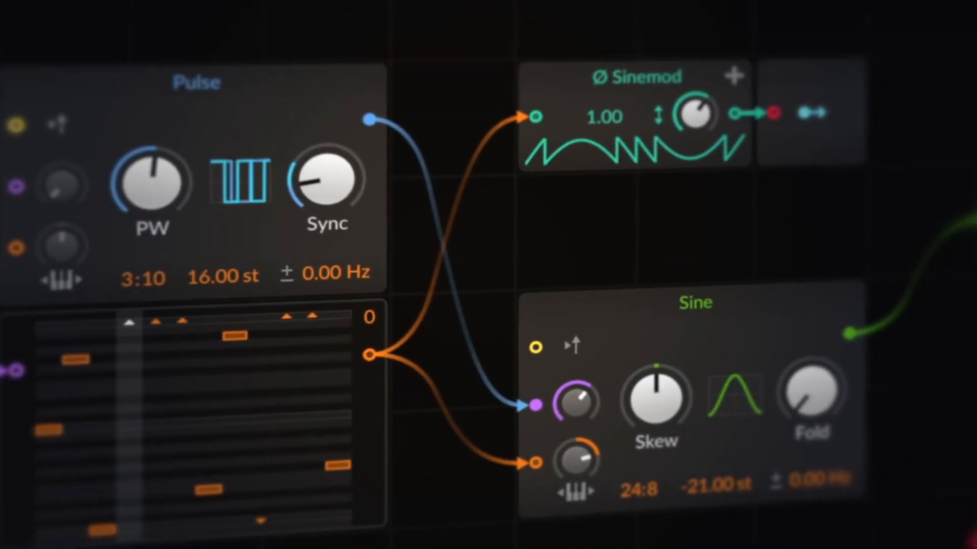
pyautogui.click(534, 123)
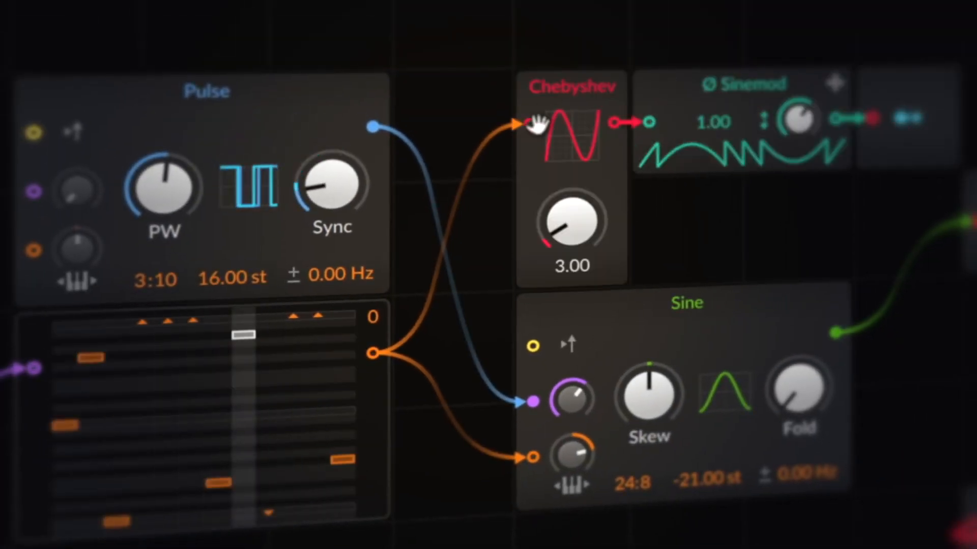
pyautogui.moveTo(593, 239); pyautogui.dragTo(574, 198)
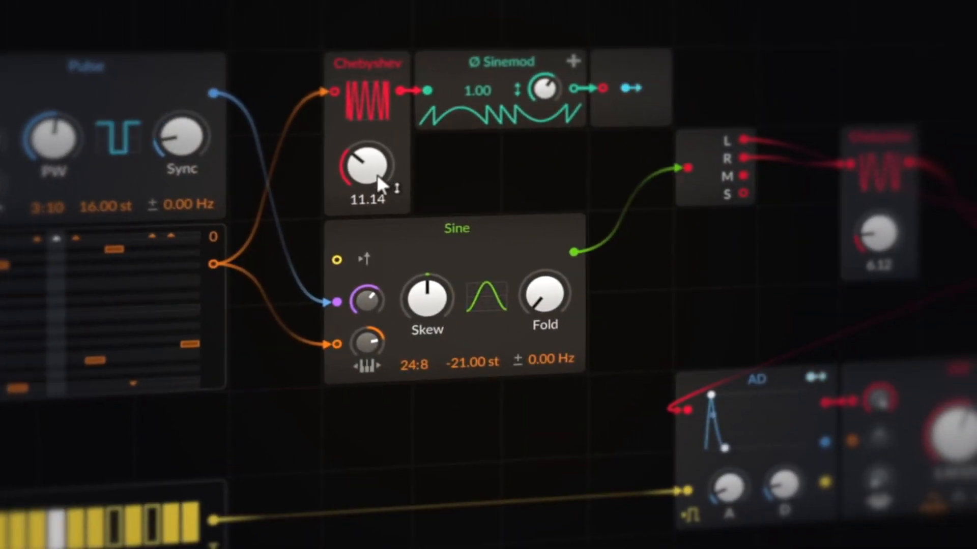
pyautogui.moveTo(565, 305); pyautogui.dragTo(565, 284)
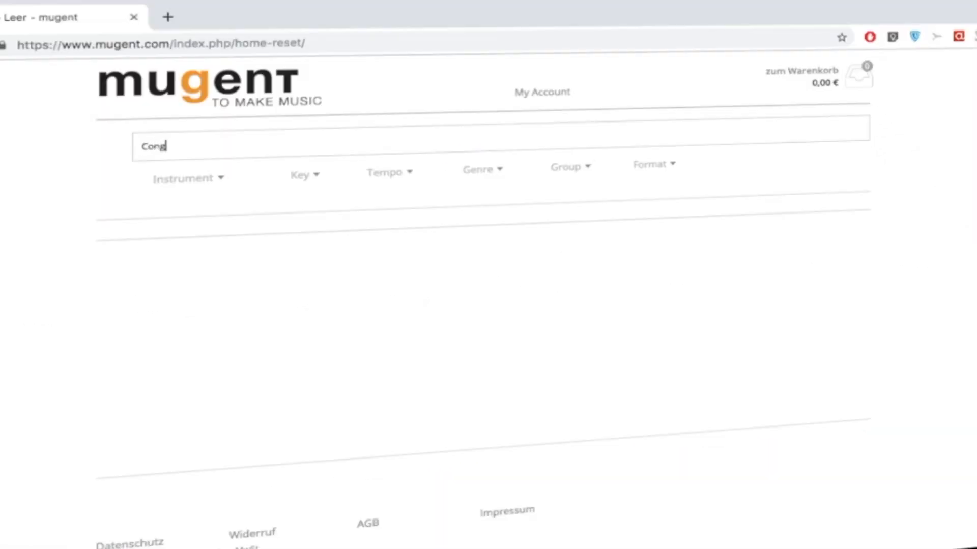
# Search mugent for Conga loops at 101-115 tempo, download Conga 115, and drop it into the audio track.
pyautogui.press('Return')
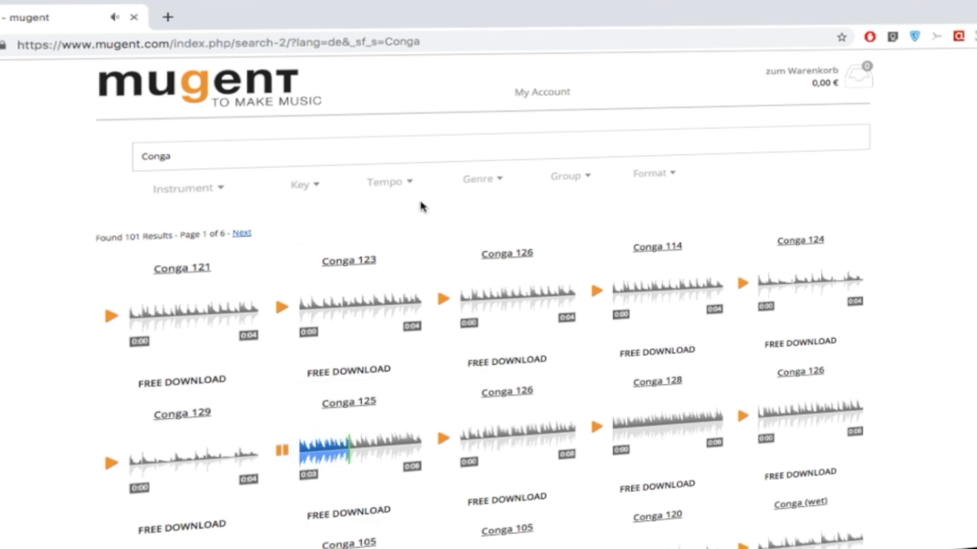
pyautogui.click(401, 187)
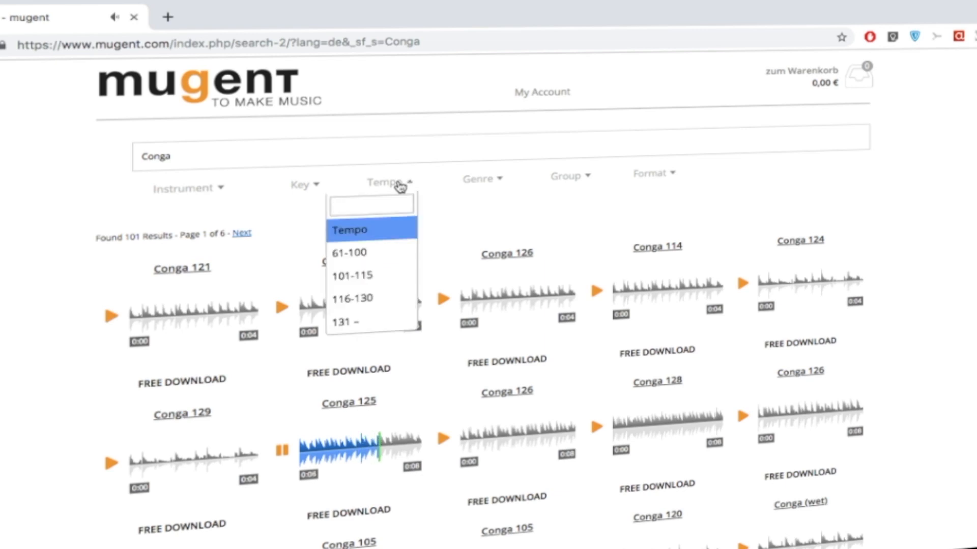
pyautogui.click(379, 278)
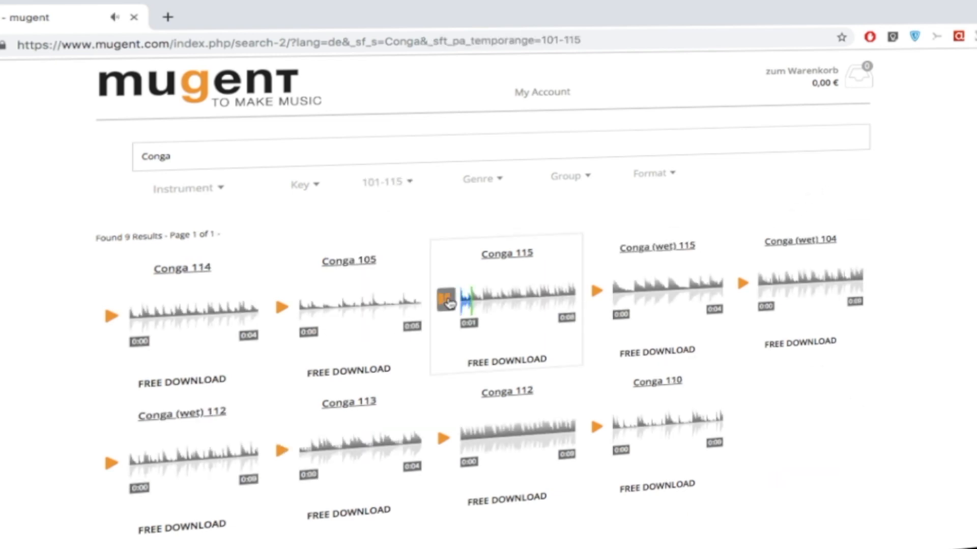
pyautogui.click(448, 304)
pyautogui.click(507, 360)
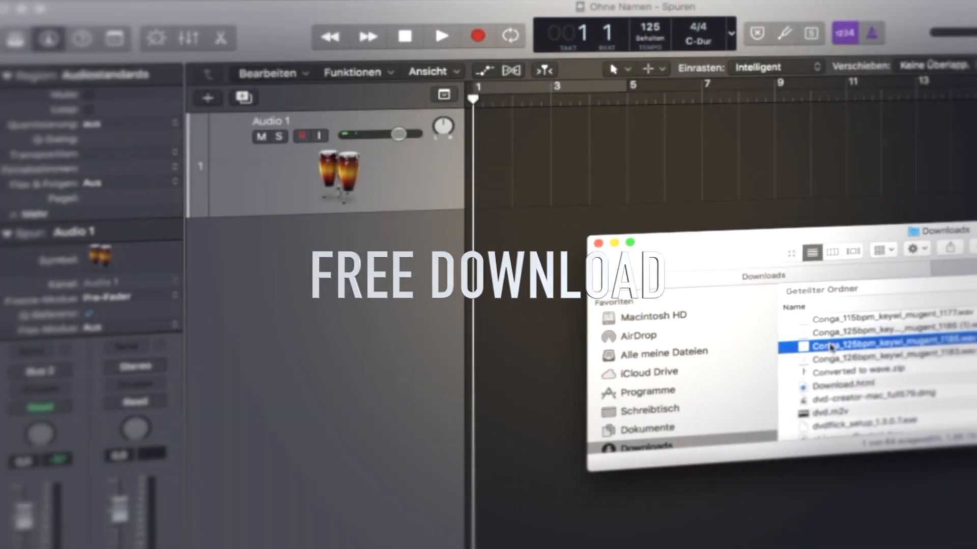
pyautogui.moveTo(854, 346); pyautogui.dragTo(511, 168)
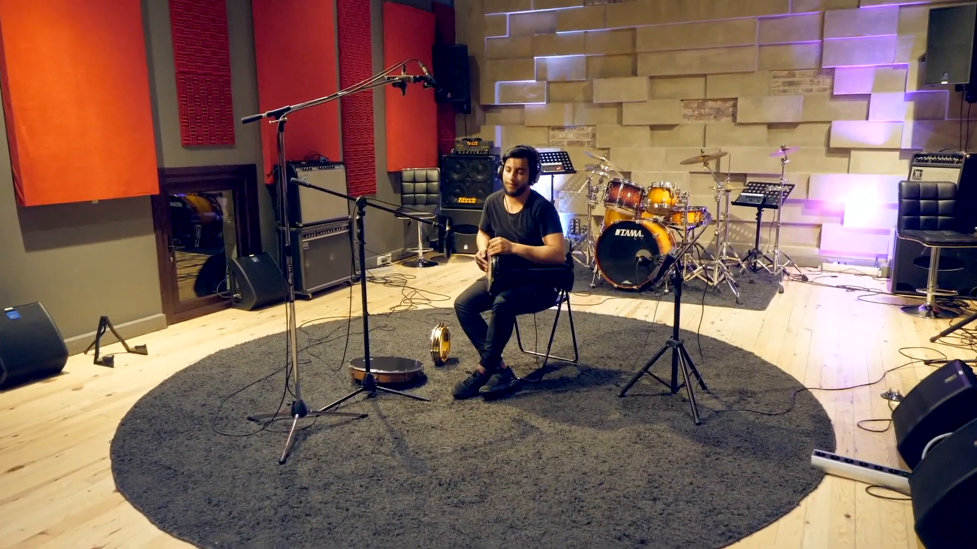